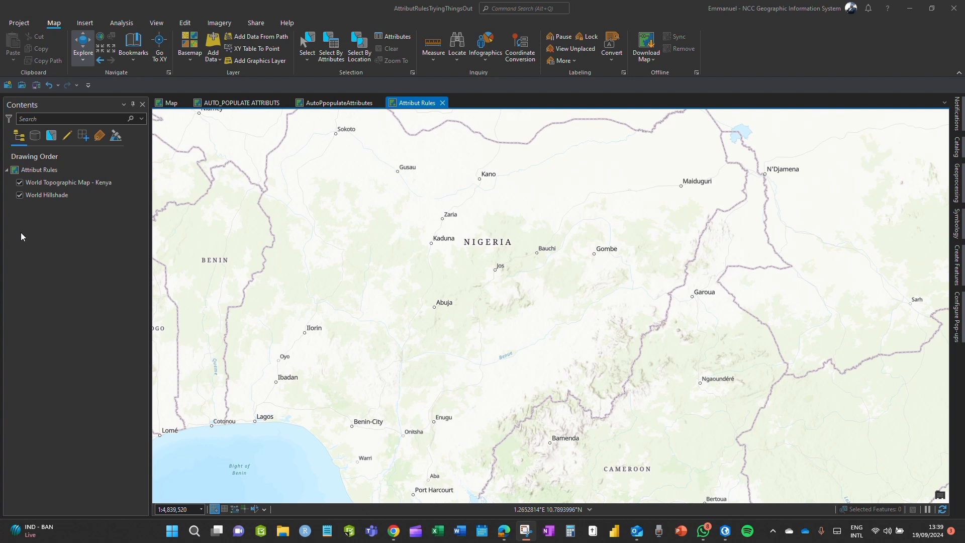
Create a new file geodatabase named AR_Tutorials in the AtributRules_Tryingthingsout folder.
click(957, 147)
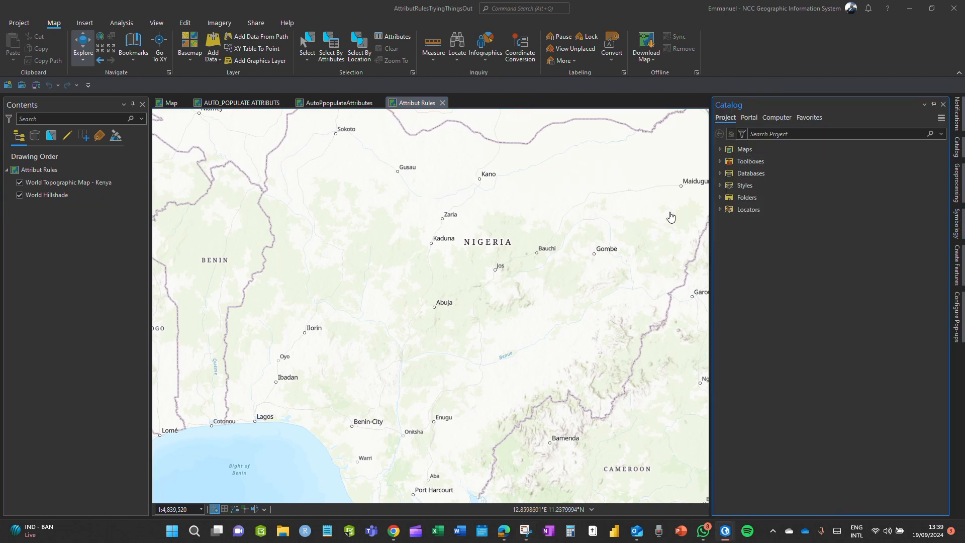
click(720, 173)
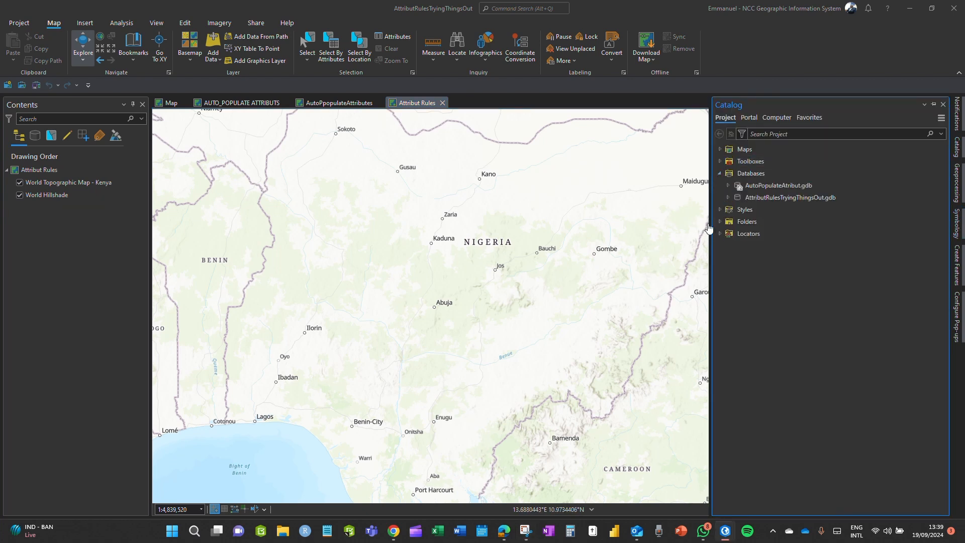
right_click(735, 174)
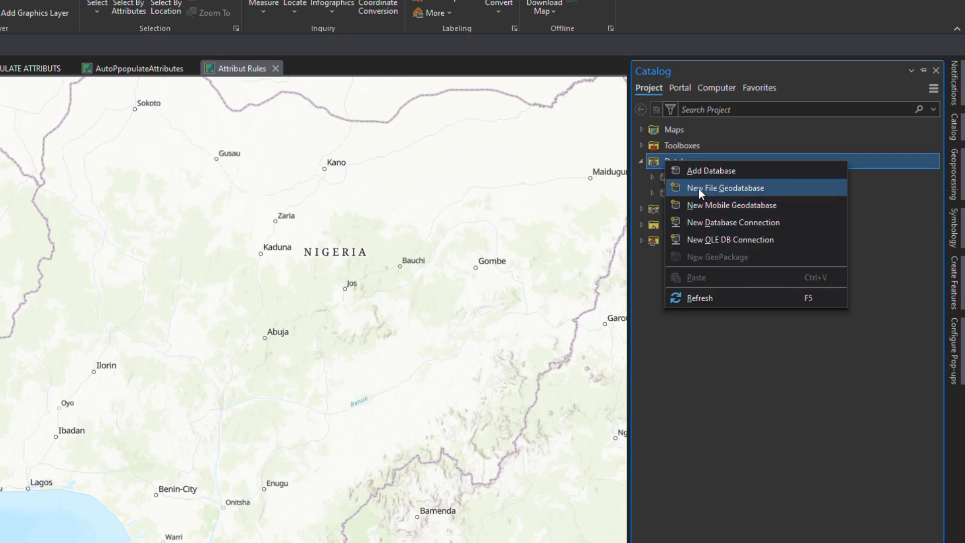
click(759, 194)
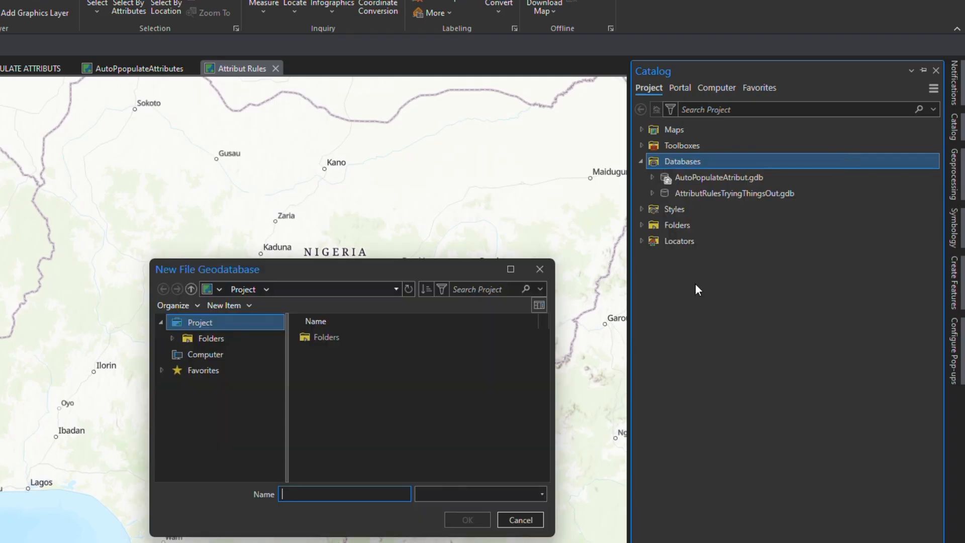
click(324, 404)
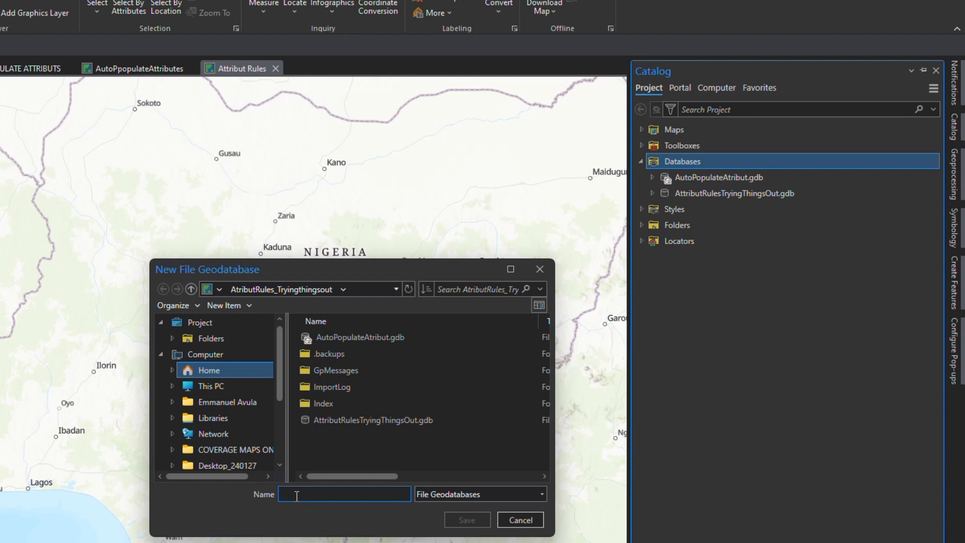
text(A)
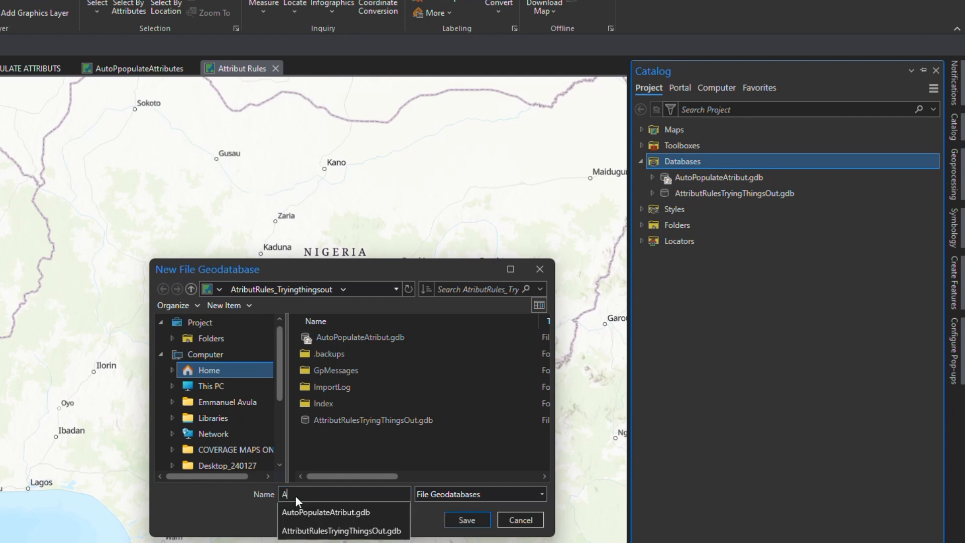
text(R_Tutorials)
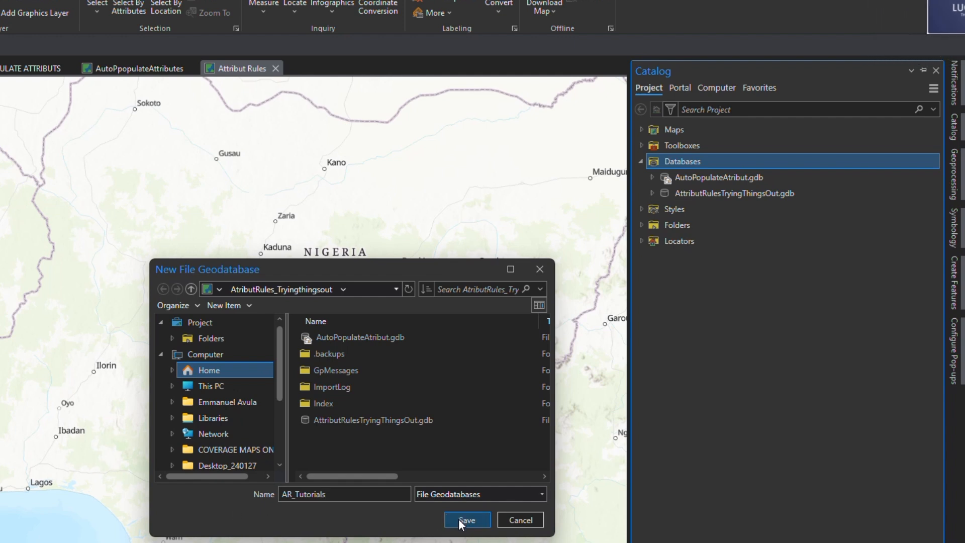
click(458, 519)
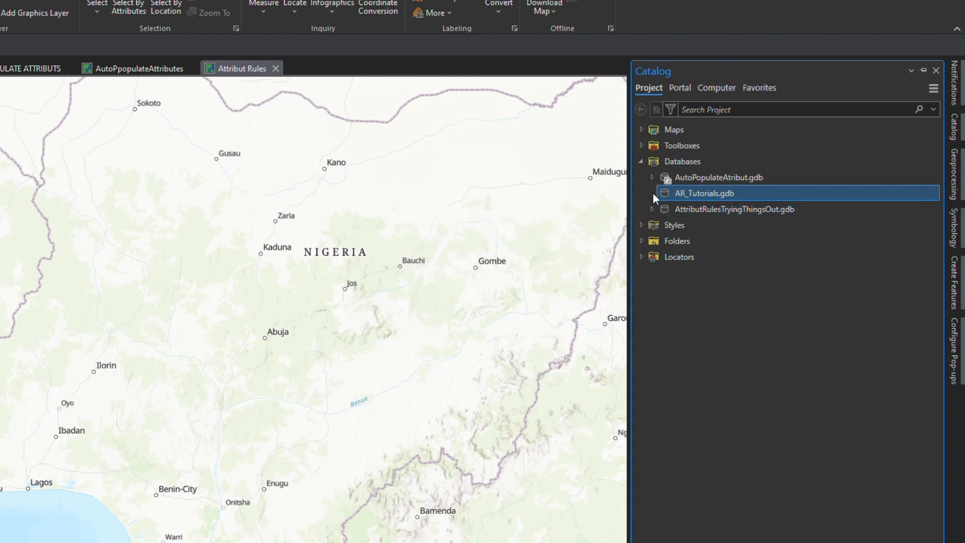
Copy the LGAs_New feature class from AttributRulesTryingThingsOut.gdb into AR_Tutorials.gdb.
click(652, 209)
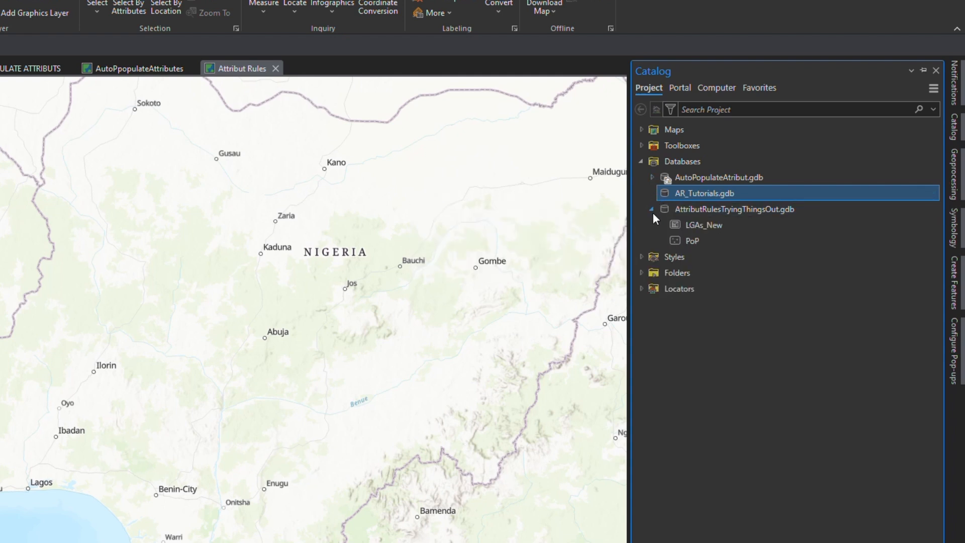
right_click(681, 224)
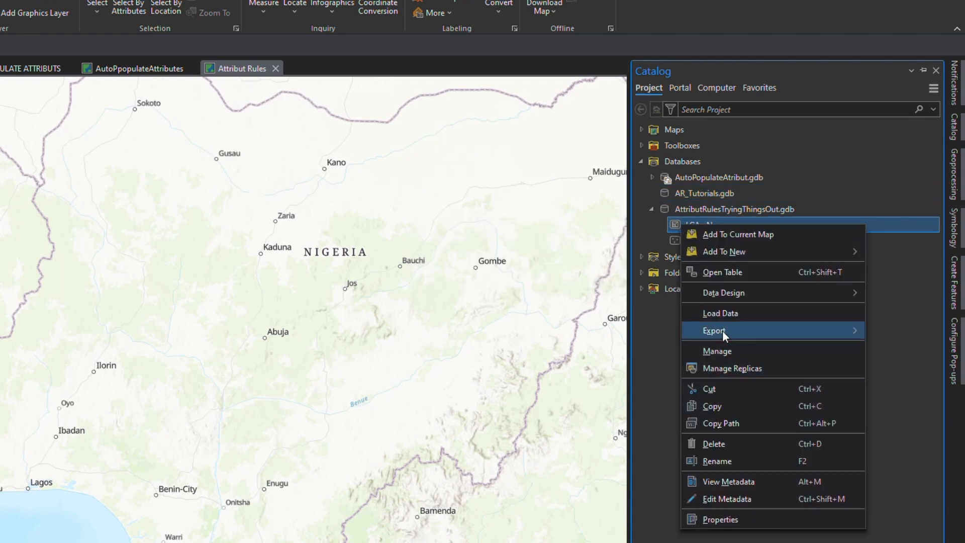
click(718, 405)
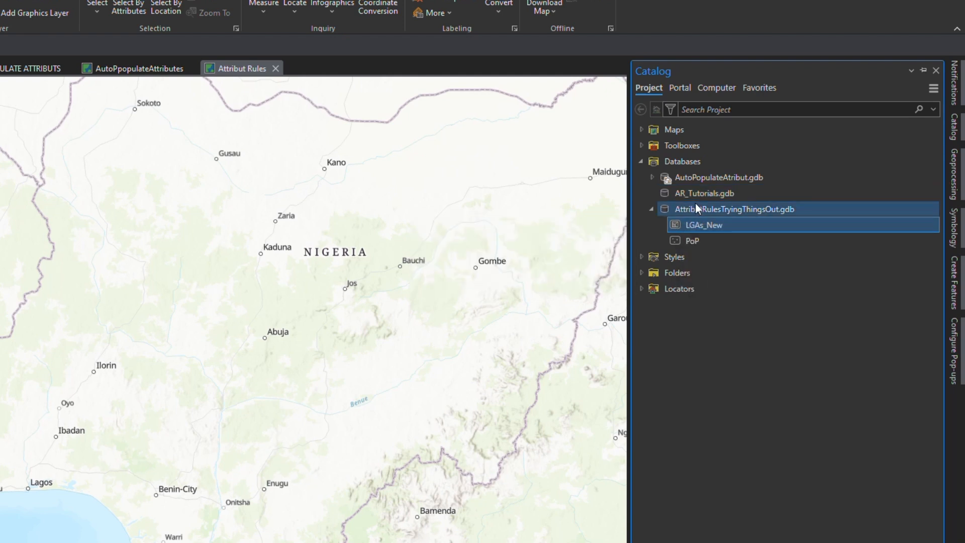
click(667, 193)
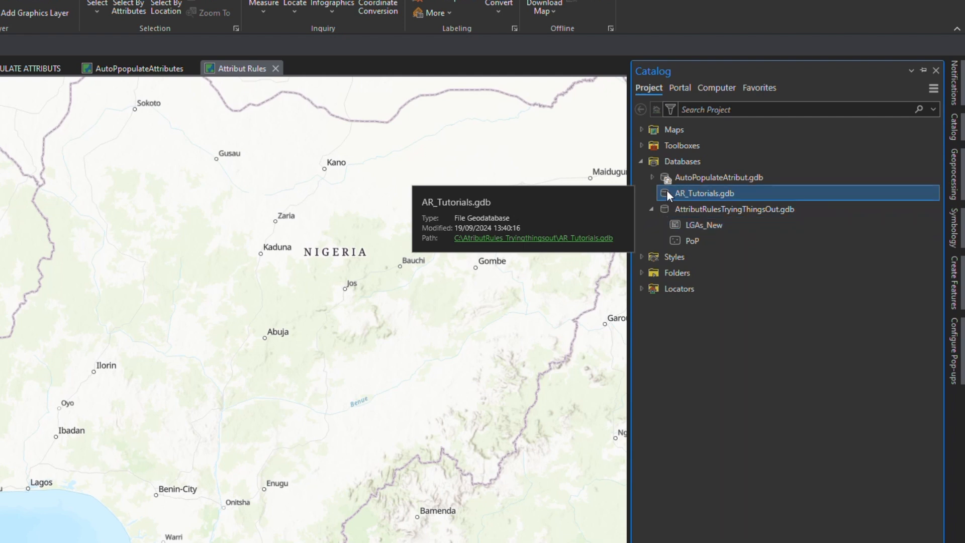
right_click(667, 193)
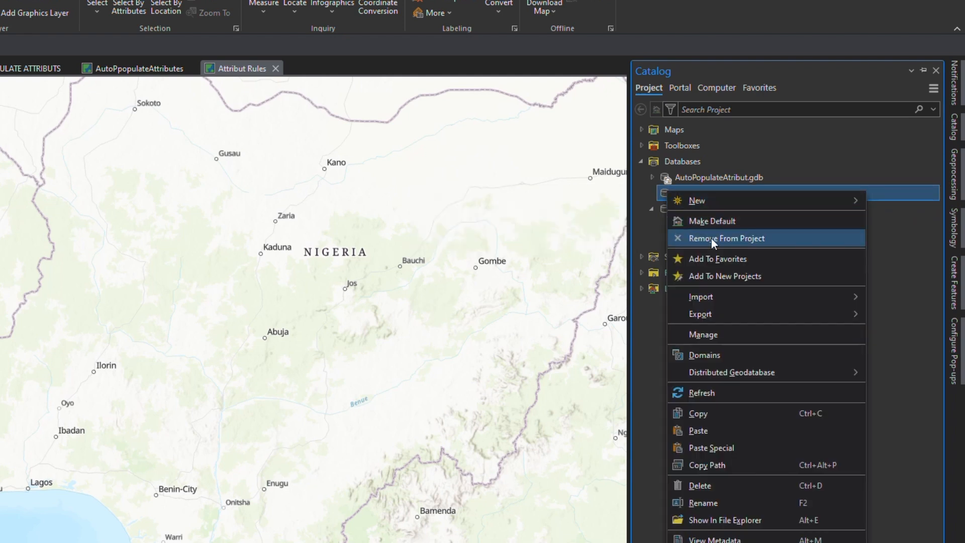
click(706, 429)
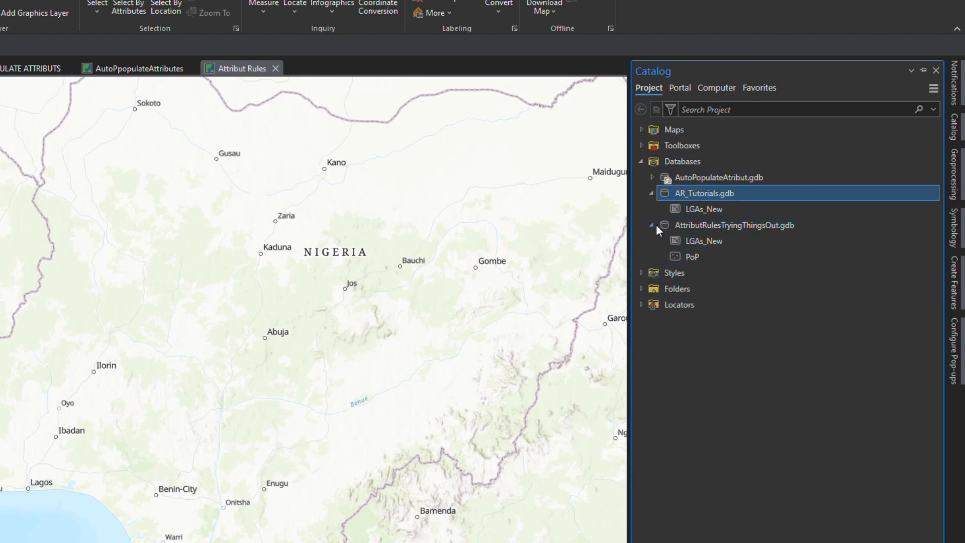
Collapse AttributRulesTryingThingsOut.gdb and make AR_Tutorials.gdb the project's default geodatabase.
click(653, 224)
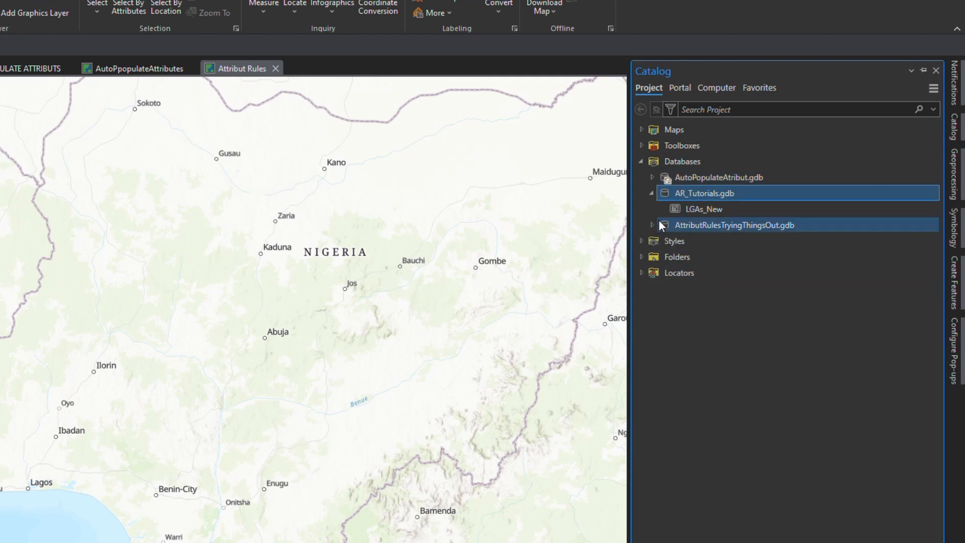
right_click(664, 190)
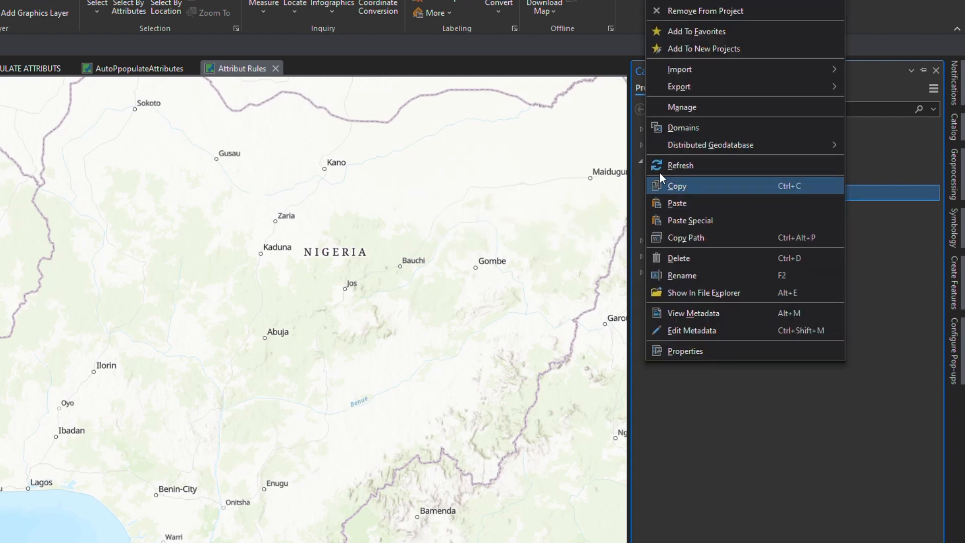
click(703, 1)
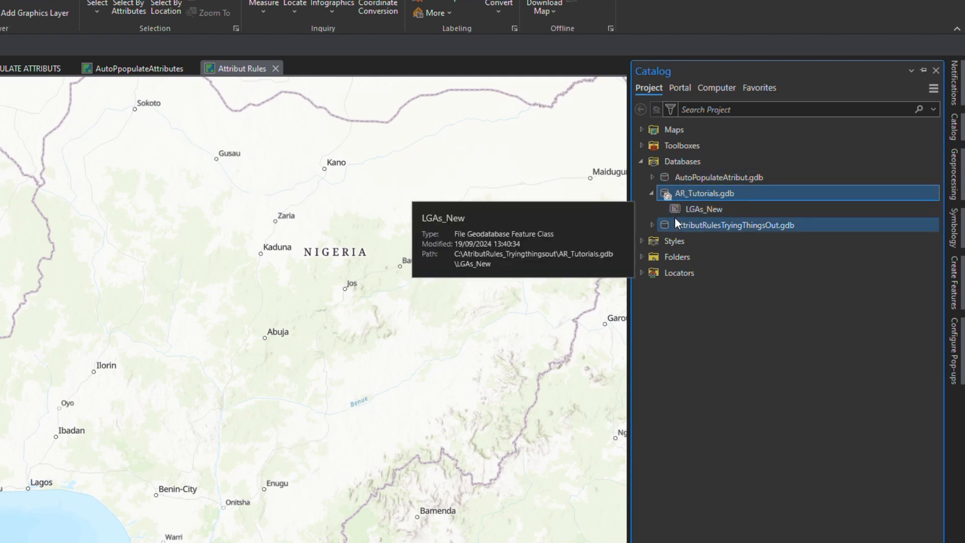
Start a new feature class in AR_Tutorials.gdb and discard the project's unsaved map edits.
right_click(672, 194)
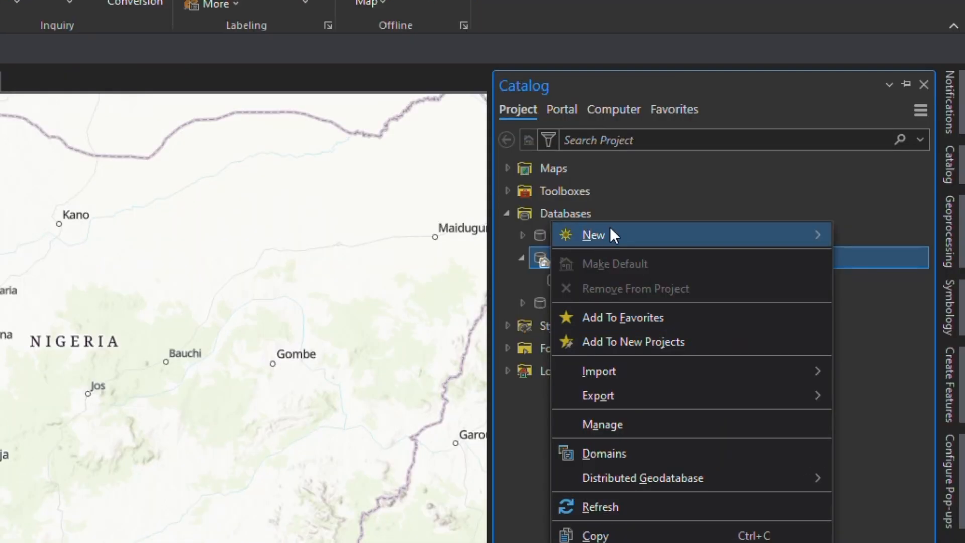
mouse_move(714, 175)
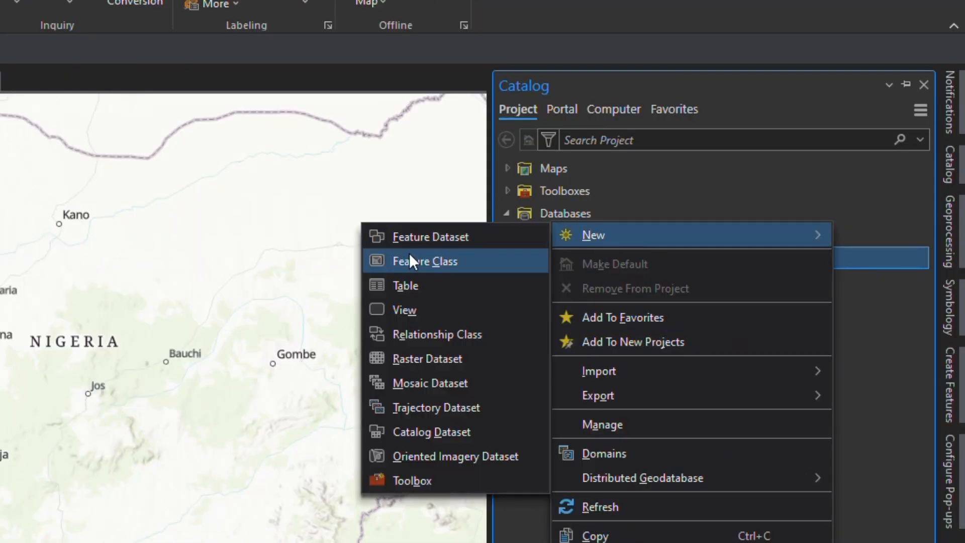
click(420, 273)
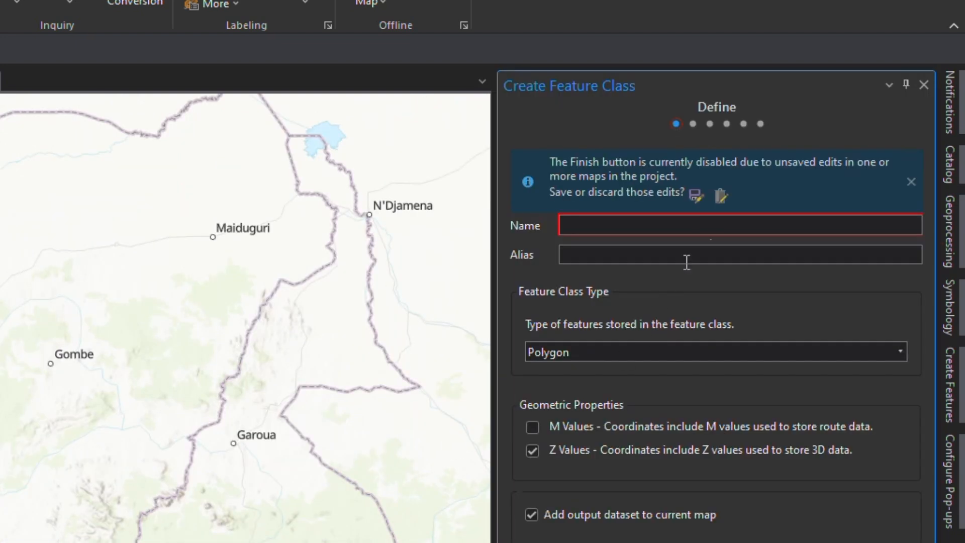
click(700, 224)
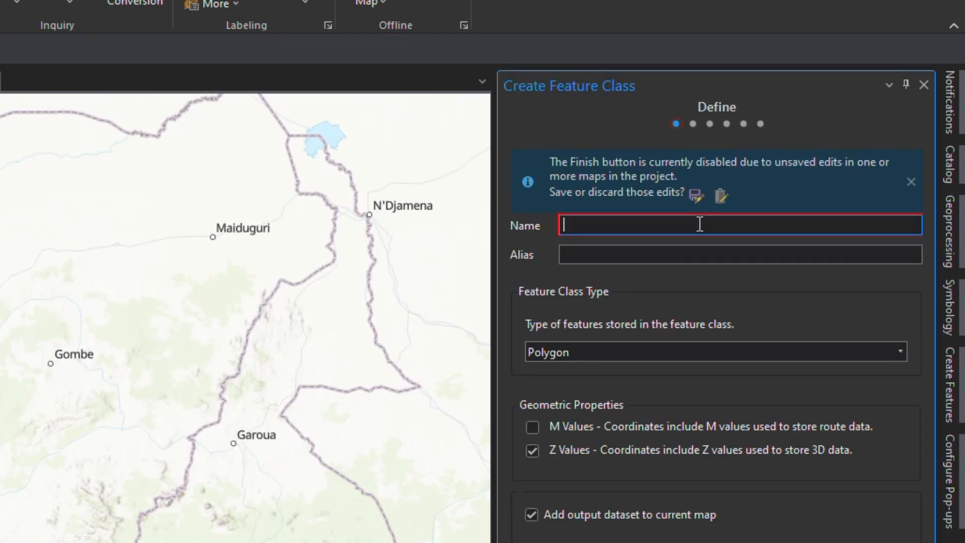
click(720, 196)
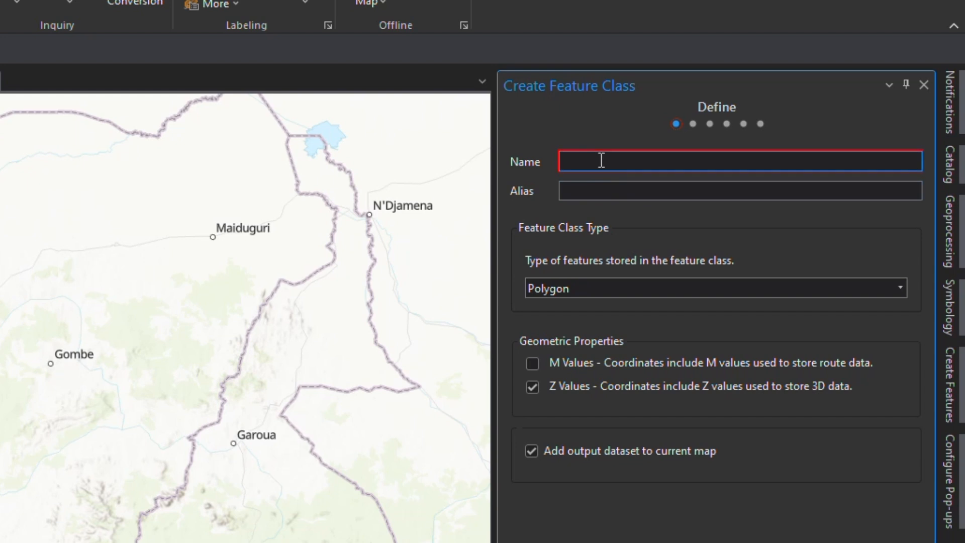
Give the new feature class the name and alias Sites and set its feature type to Point.
text(Sites)
click(586, 187)
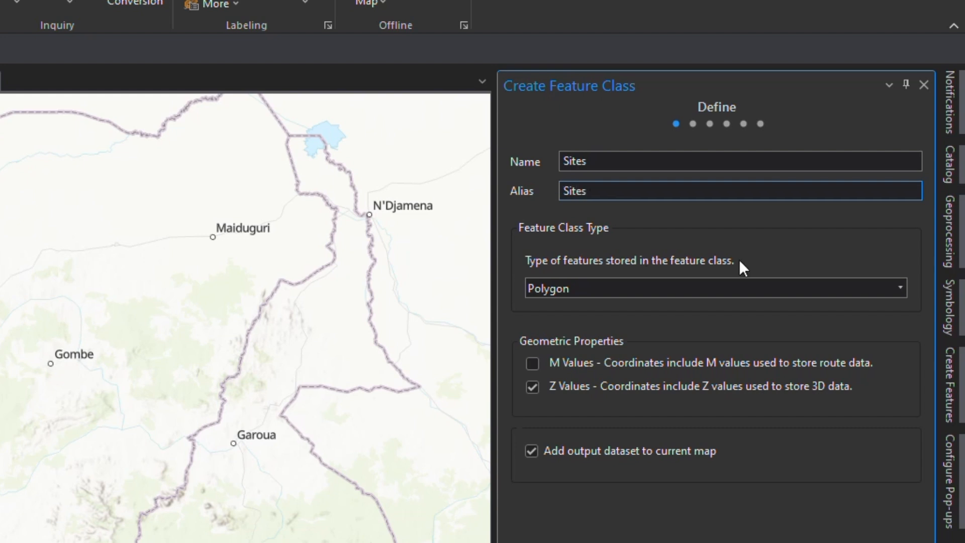
click(900, 288)
click(549, 345)
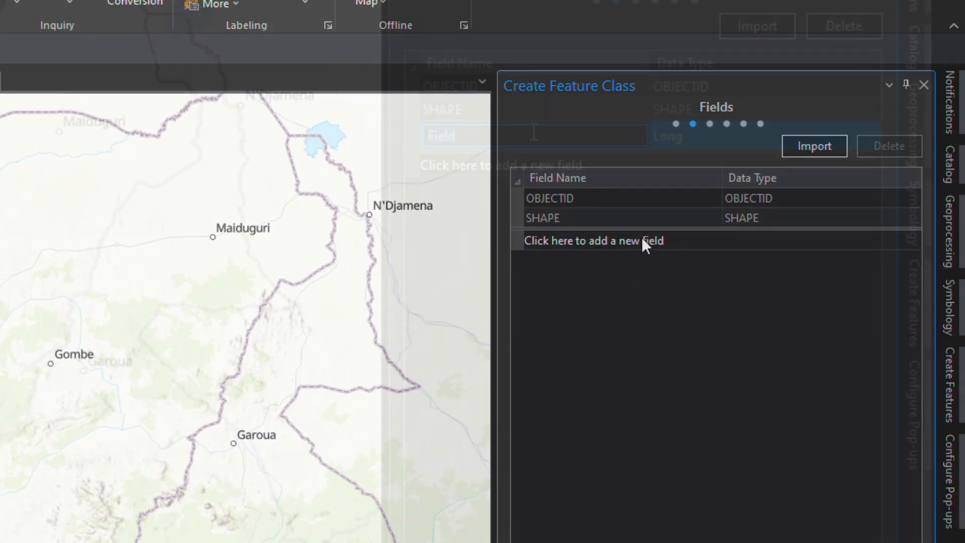
Add a field named LGA_Name with the Text data type to the Sites feature class.
click(641, 240)
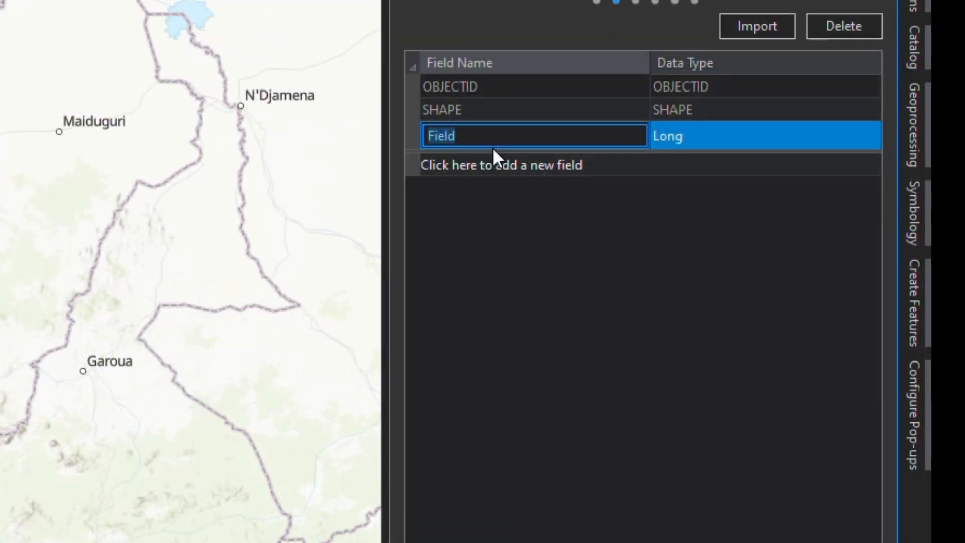
text(LA)
key(BackSpace)
text(GA_N)
click(676, 137)
click(658, 259)
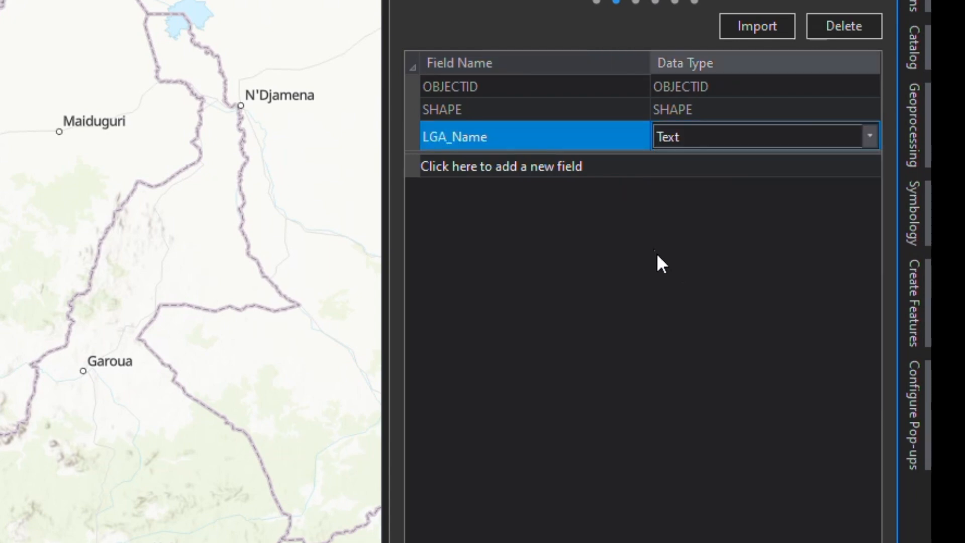
Add a field named LGA_ID with the Text data type to the Sites feature class.
click(437, 168)
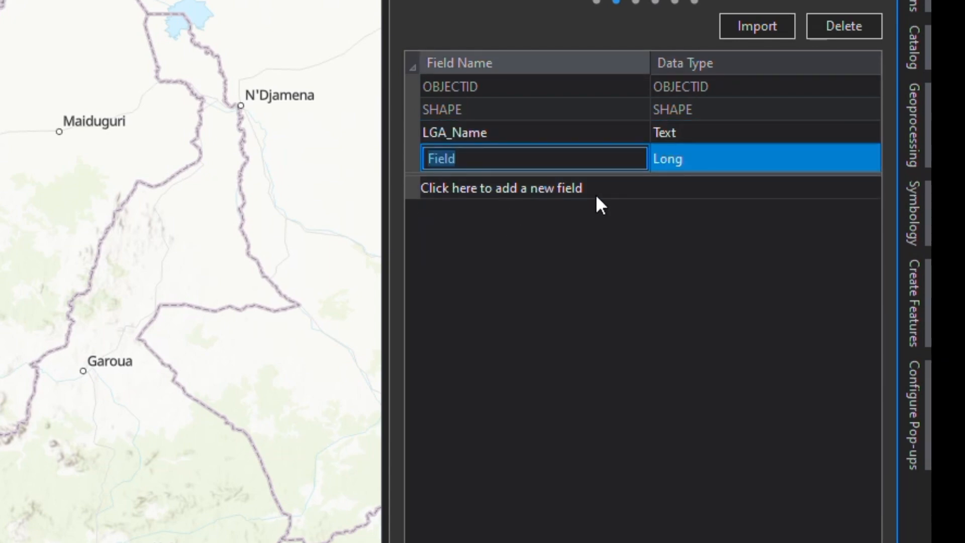
text(LGA_ID)
click(685, 158)
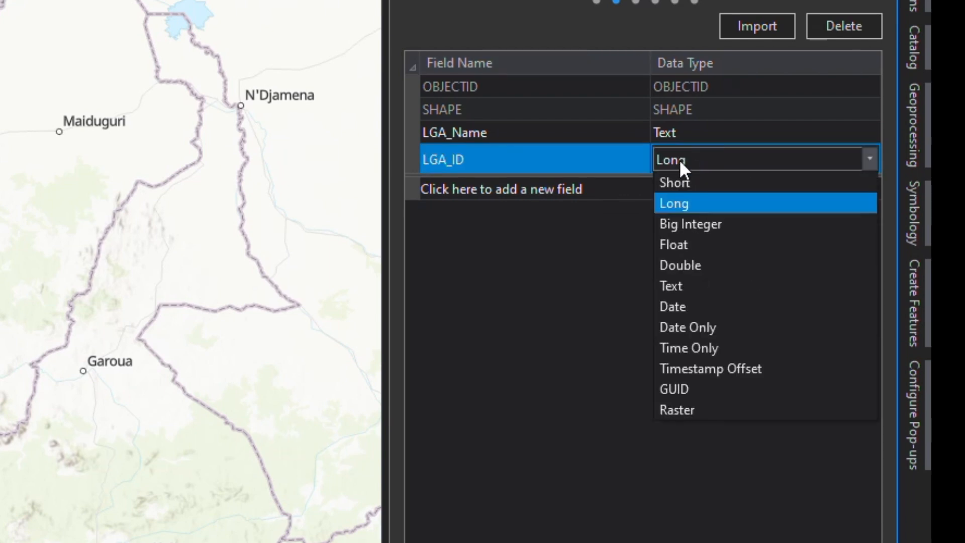
click(686, 287)
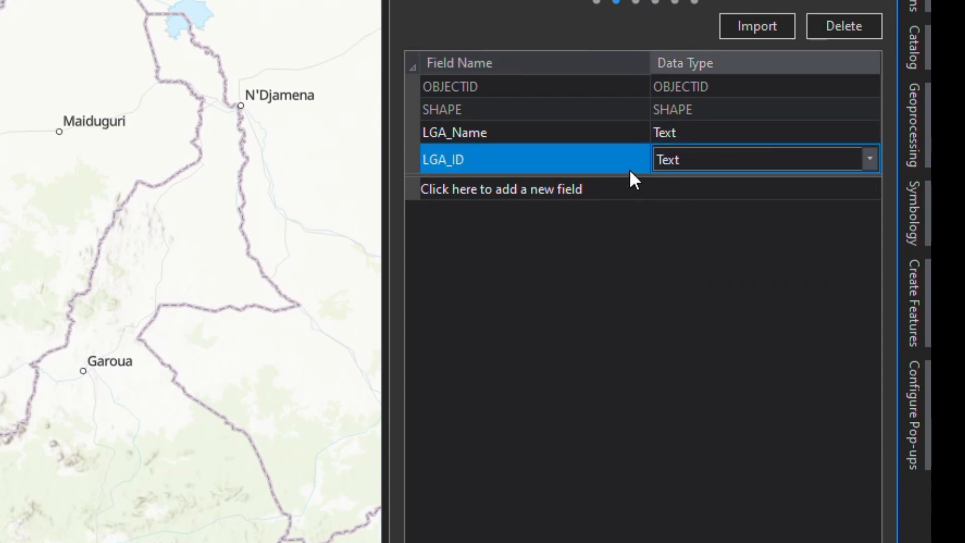
click(602, 159)
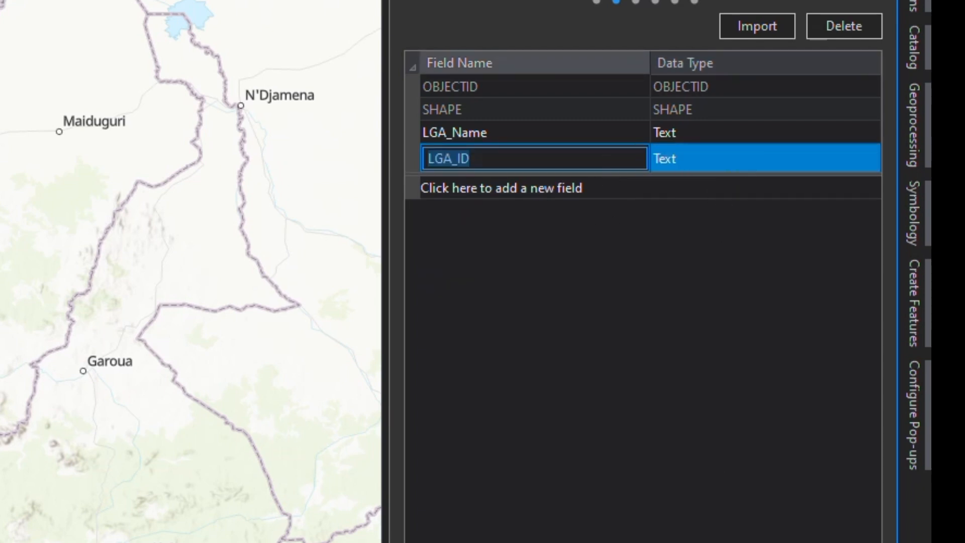
Keep WGS 1984 and the default tolerance, resolution and storage settings, and finish creating the Sites feature class.
click(658, 526)
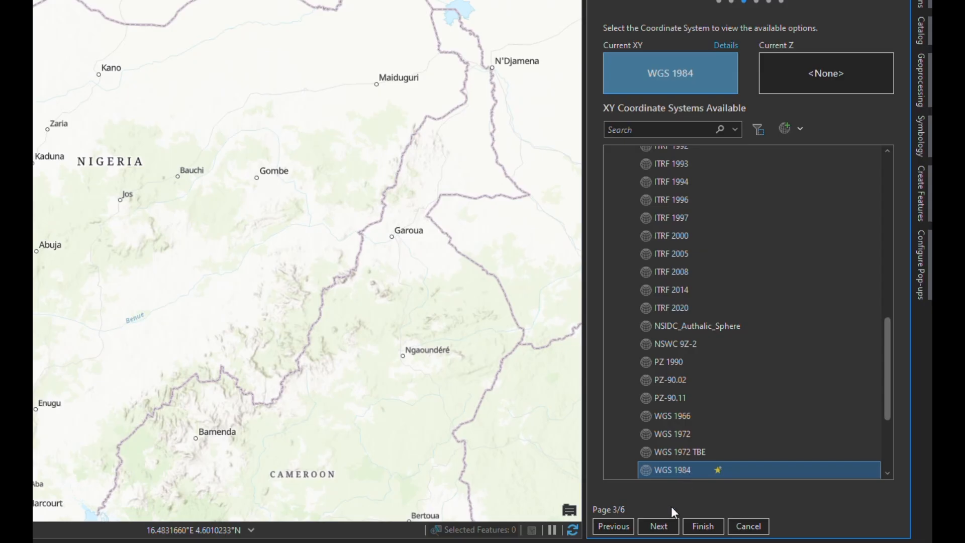
click(658, 526)
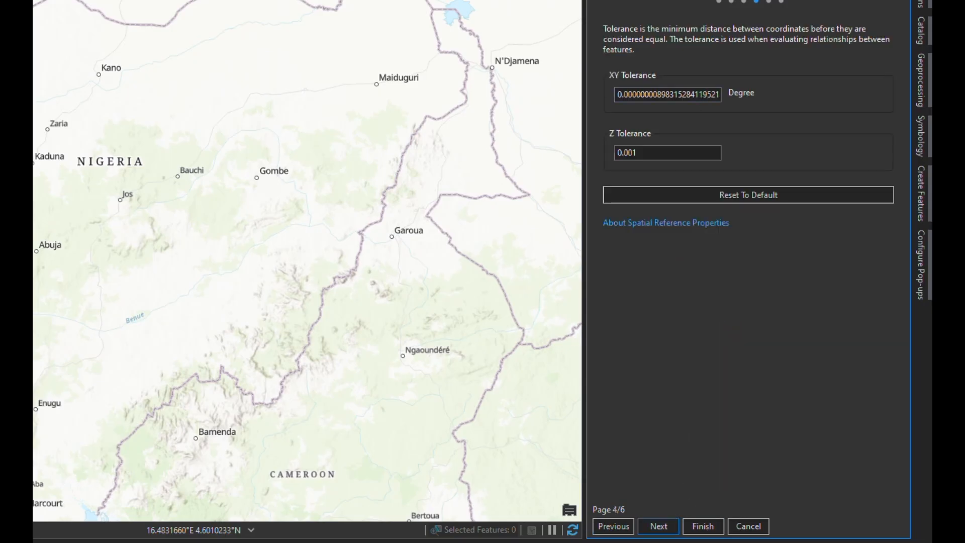
click(658, 526)
click(659, 527)
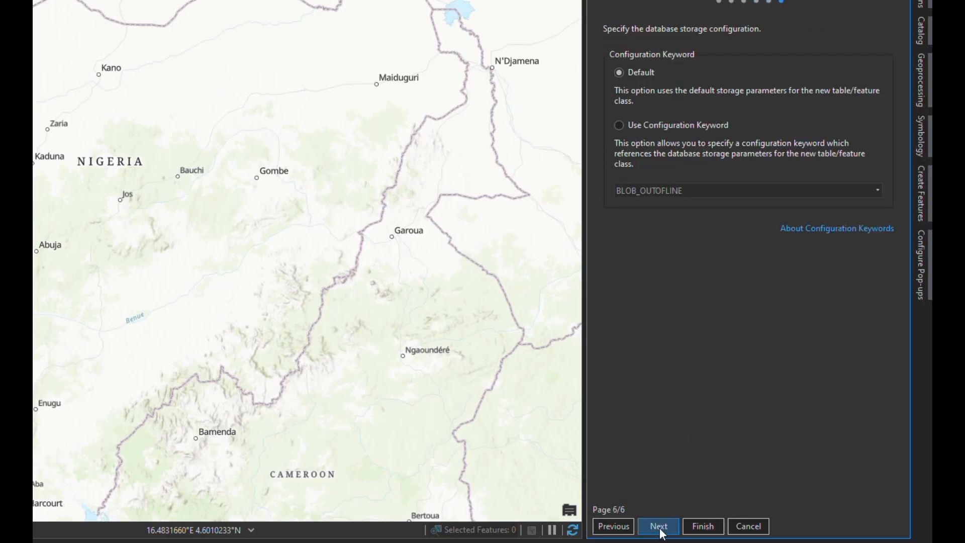
click(702, 526)
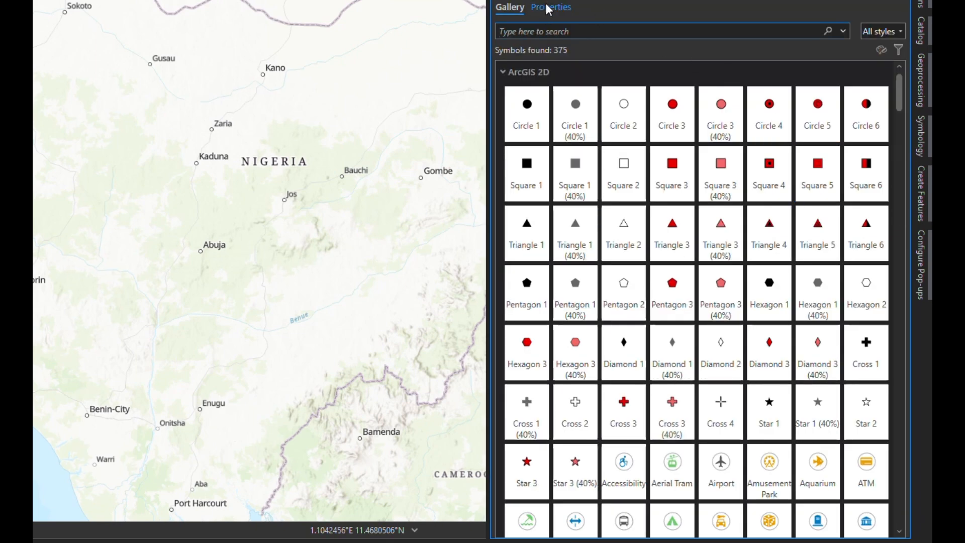
Symbolize the Sites layer with the electric charging point symbol and switch the basemap to World Street Map (Night) - Kenya.
scroll(723, 301, down, 5)
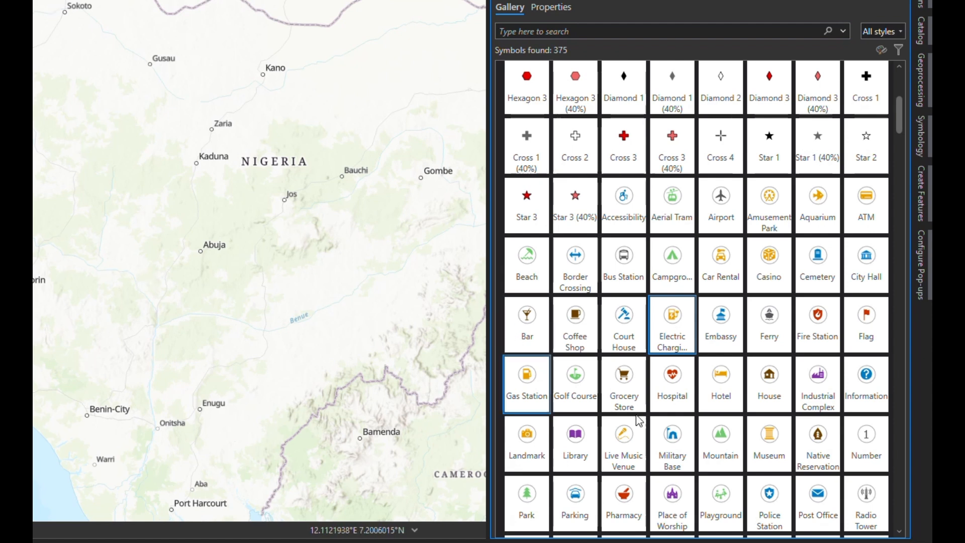
click(674, 324)
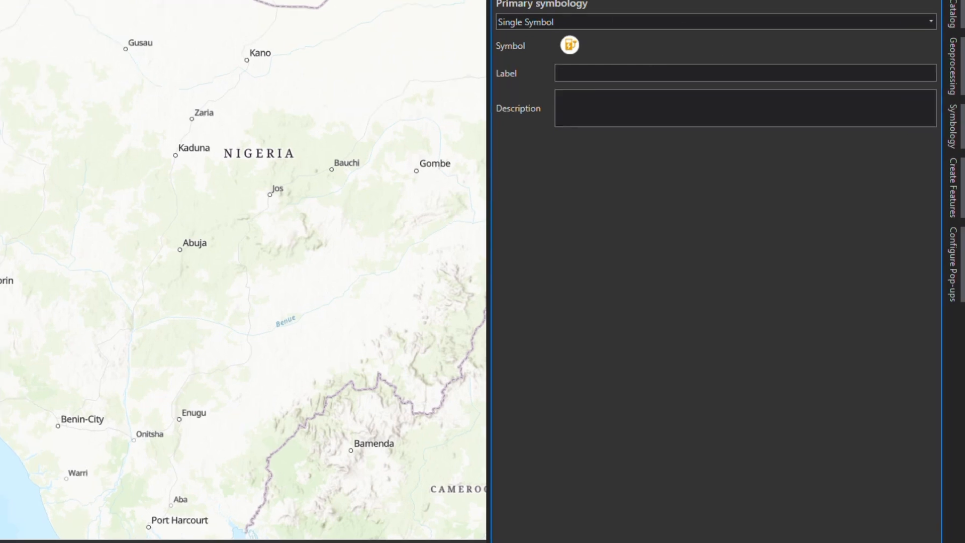
click(2, 3)
click(65, 89)
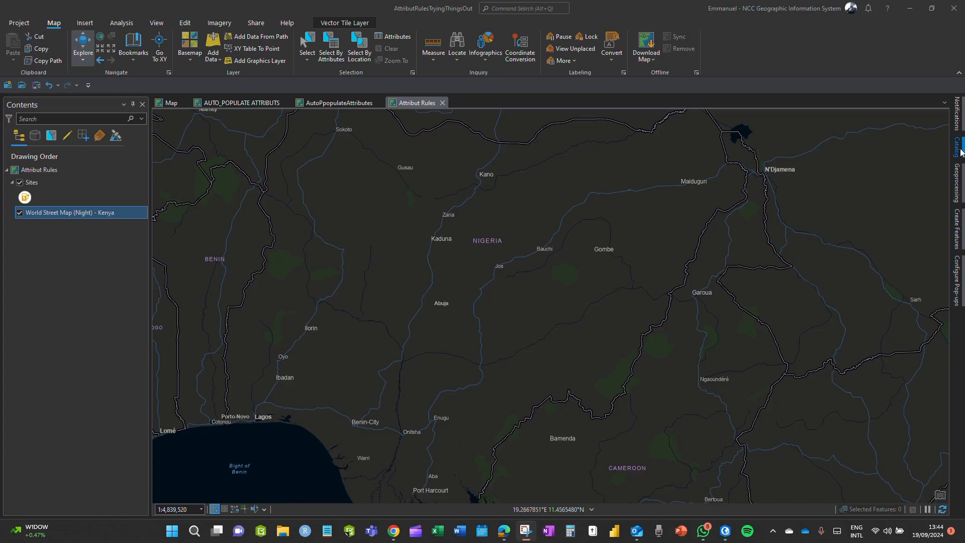
Enable Global IDs in the feature class properties of Sites in the AR_Tutorials geodatabase.
click(957, 147)
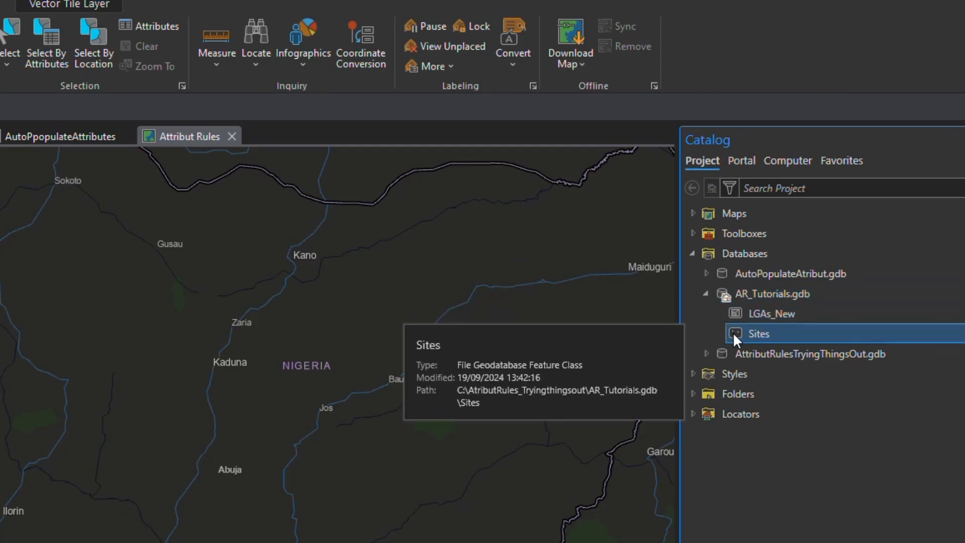
right_click(747, 222)
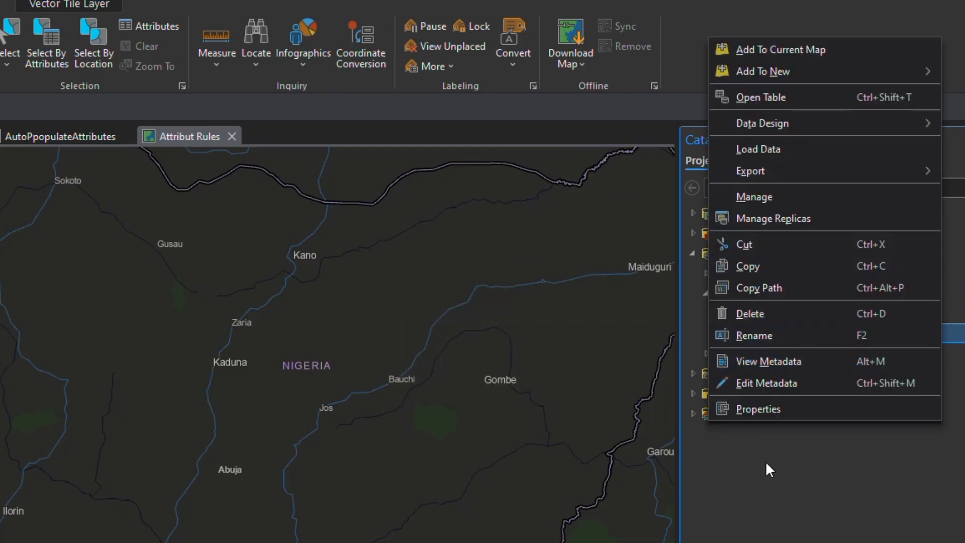
click(754, 408)
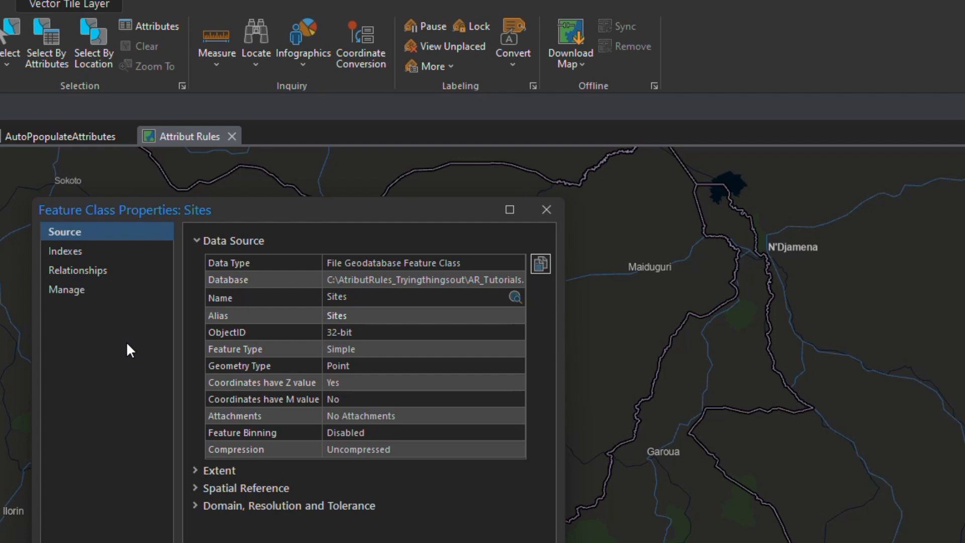
click(73, 290)
click(210, 286)
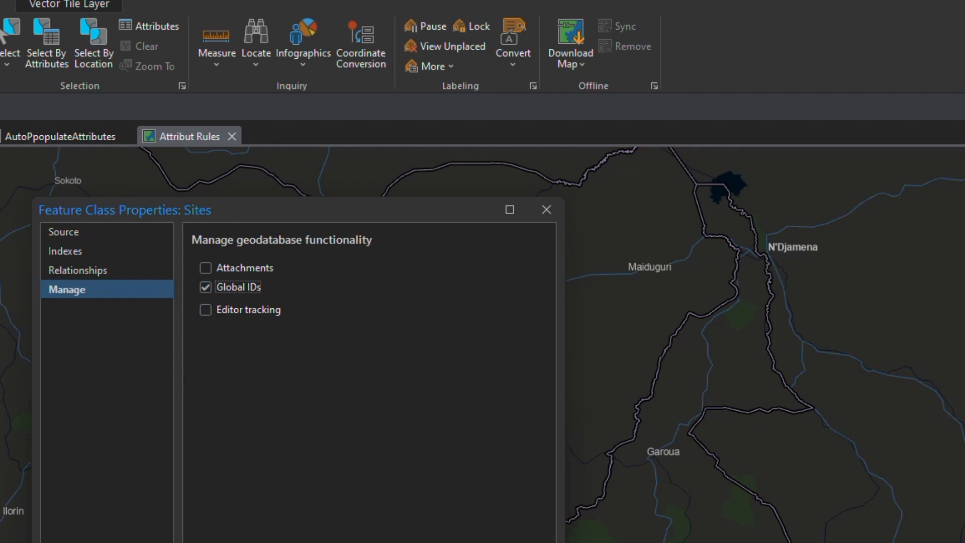
click(532, 541)
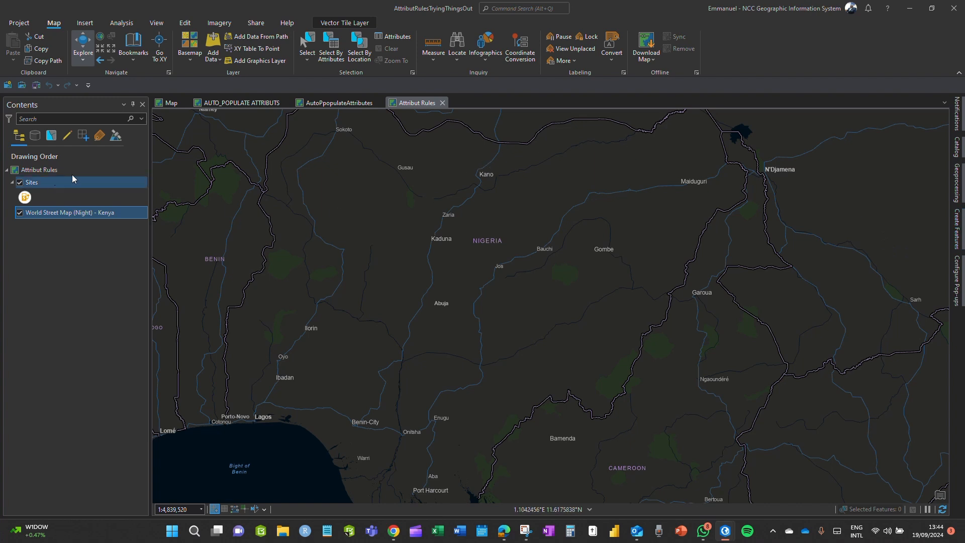
Check the Global IDs setting in the feature class properties of LGAs_New.
click(956, 147)
click(762, 211)
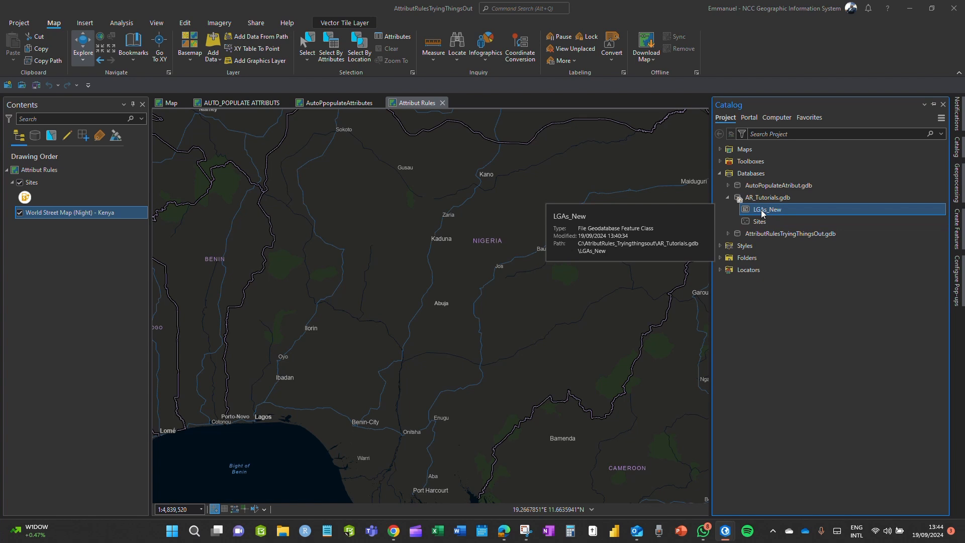
right_click(762, 213)
click(781, 435)
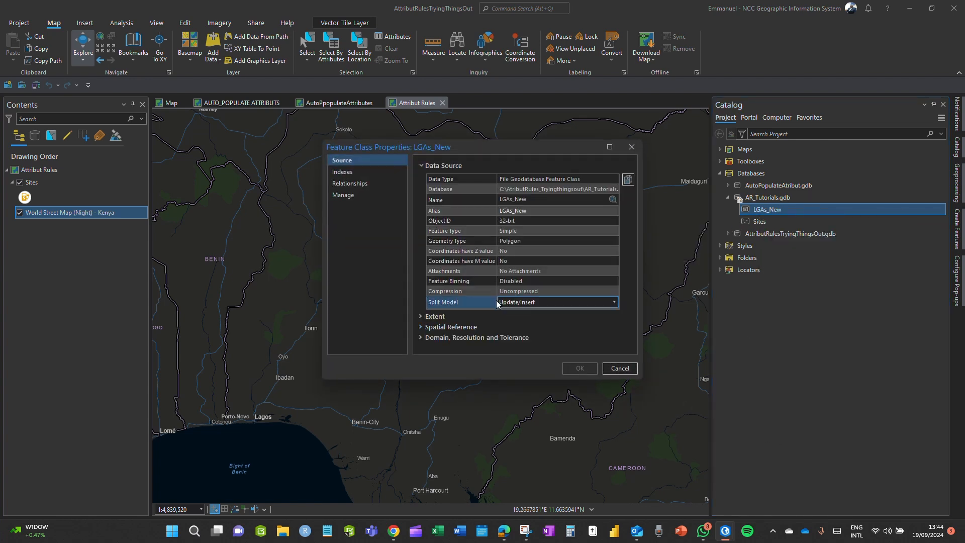
click(347, 194)
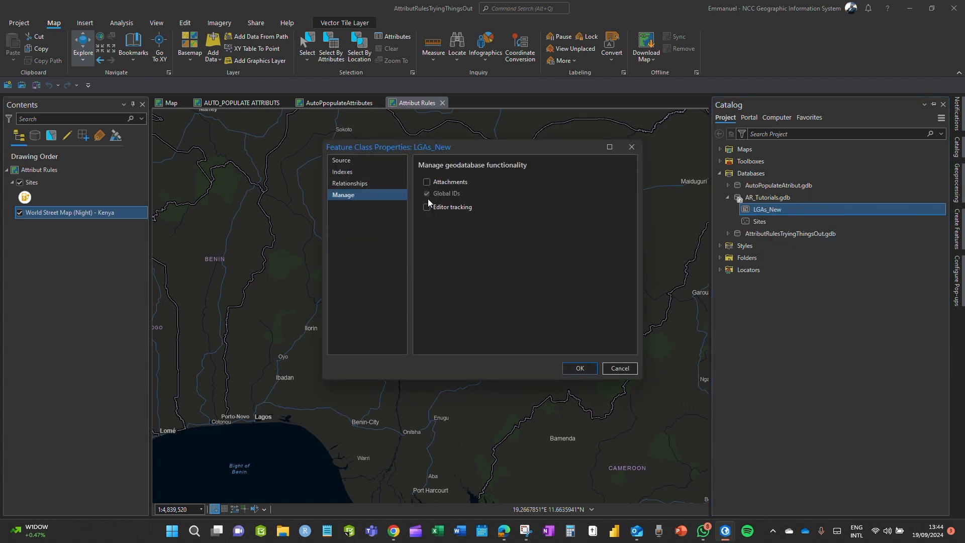
click(579, 368)
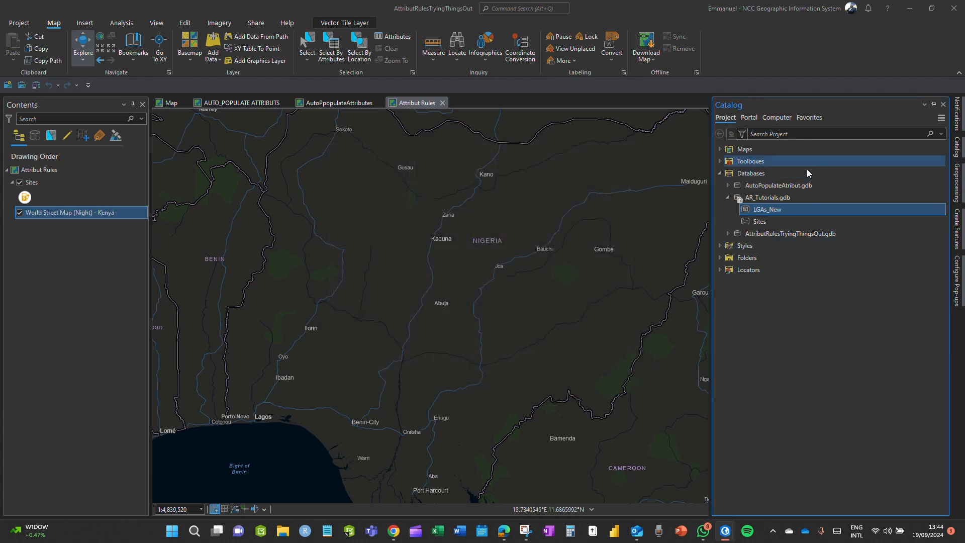
Add LGAs_New to the Attribut Rules map and symbolize its polygons with the thicker Black Outline preset.
mouse_move(761, 223)
mouse_down()
mouse_move(43, 224)
mouse_move(31, 178)
mouse_up()
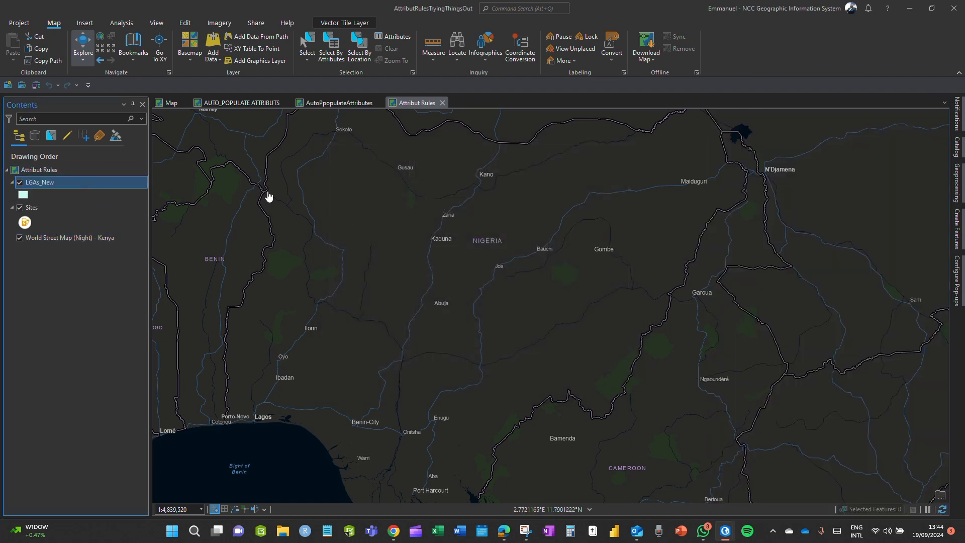
click(22, 194)
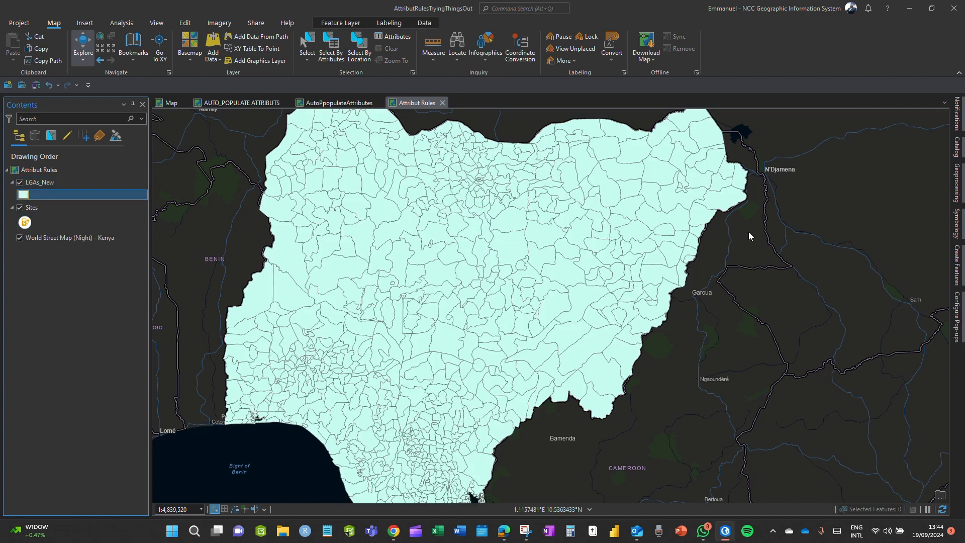
click(703, 202)
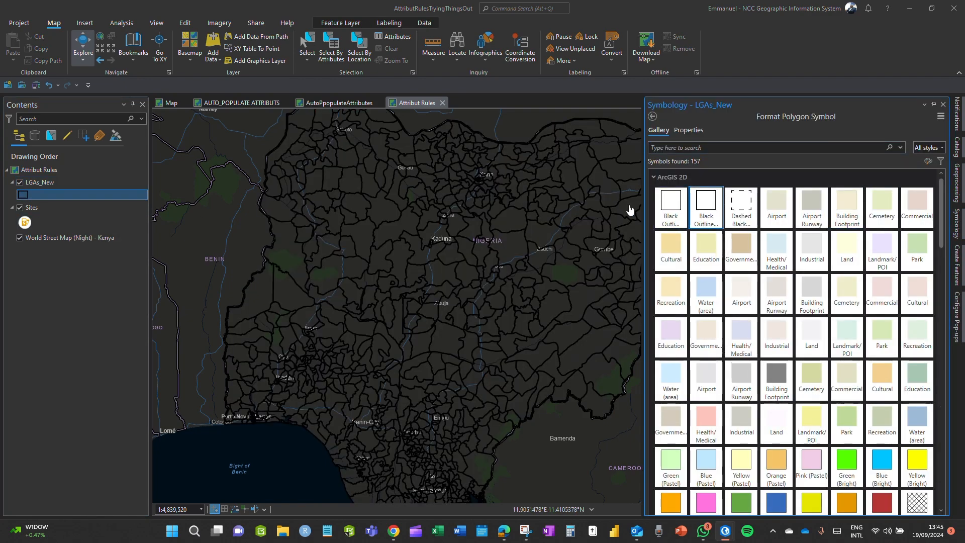
Change the LGAs_New outline color to the light cream favorite, set the outline width to 1 pt, and apply.
click(689, 131)
click(942, 196)
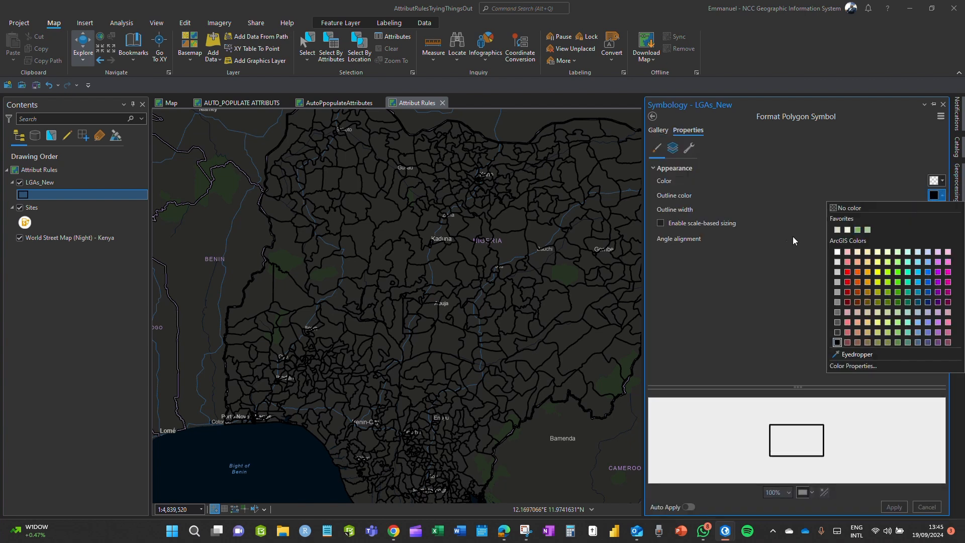
click(846, 229)
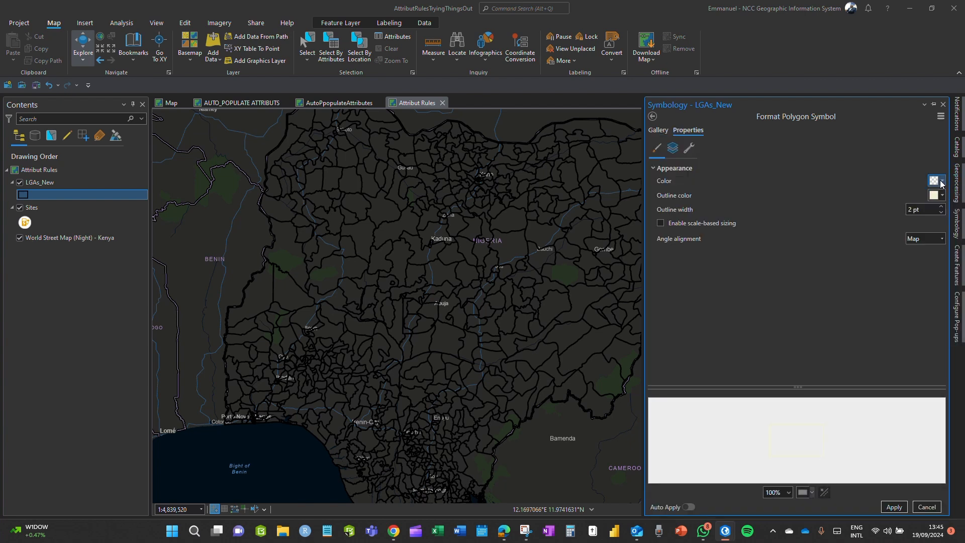
click(942, 181)
click(941, 183)
click(941, 212)
click(891, 504)
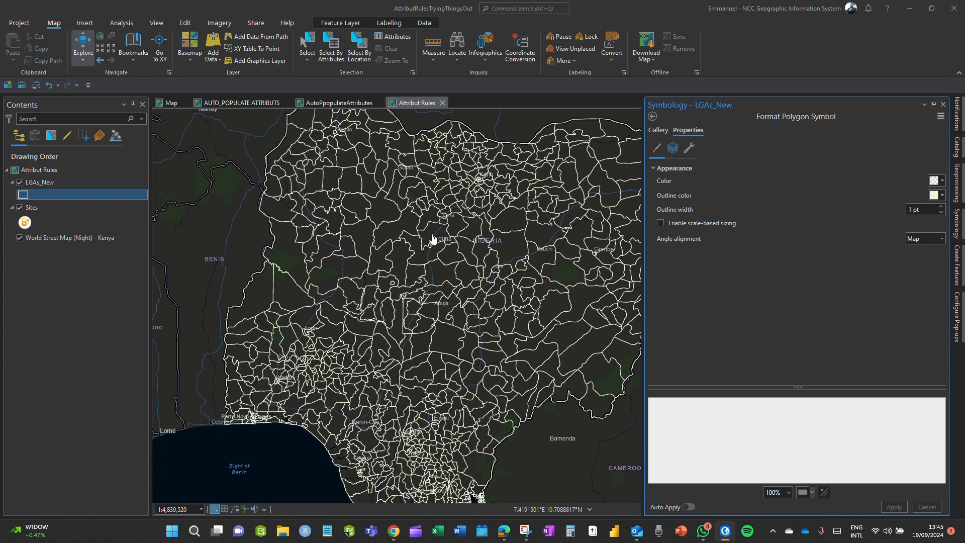
Set the label text color of the LGAs_New layer to the light cream favorite and apply it.
scroll(431, 241, up, 4)
scroll(401, 461, up, 3)
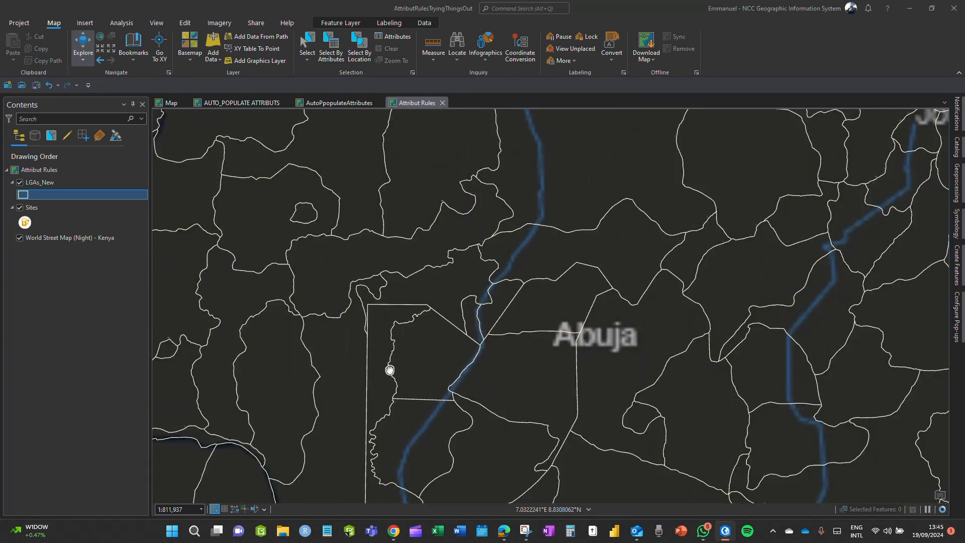
scroll(400, 391, up, 2)
drag(382, 319, 424, 287)
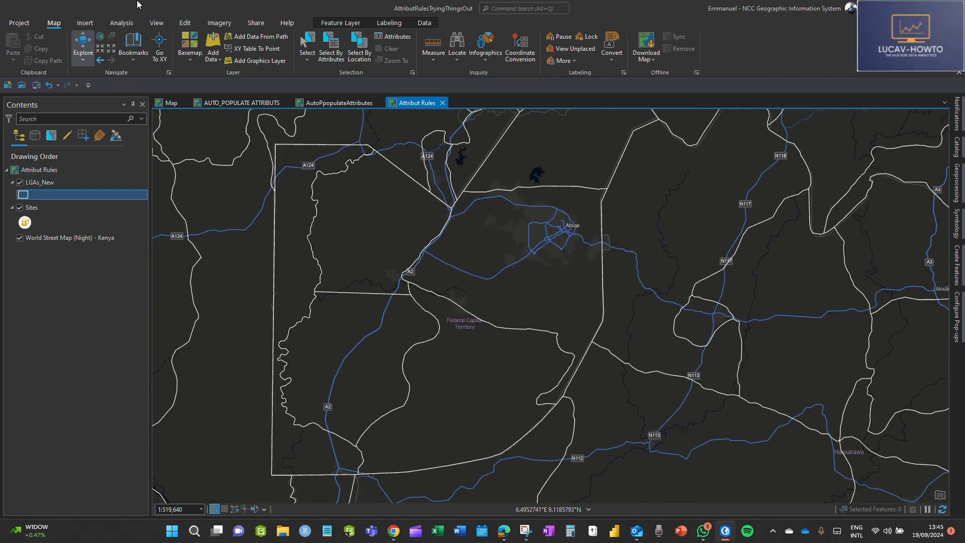
click(389, 23)
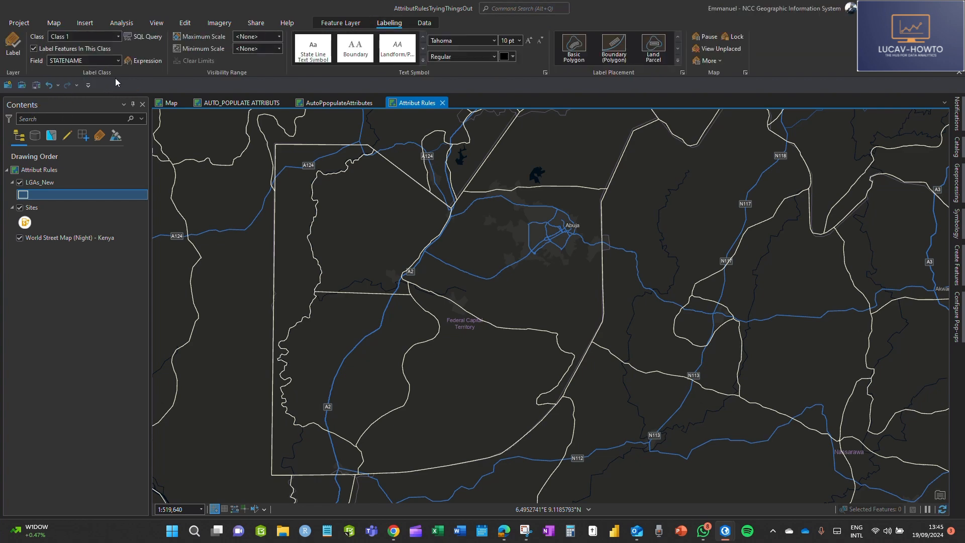
right_click(57, 182)
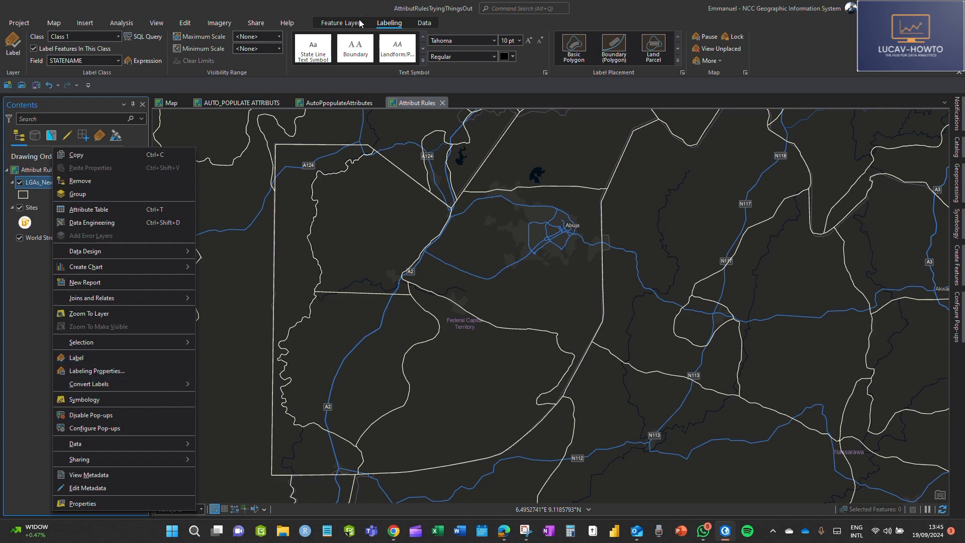
click(93, 372)
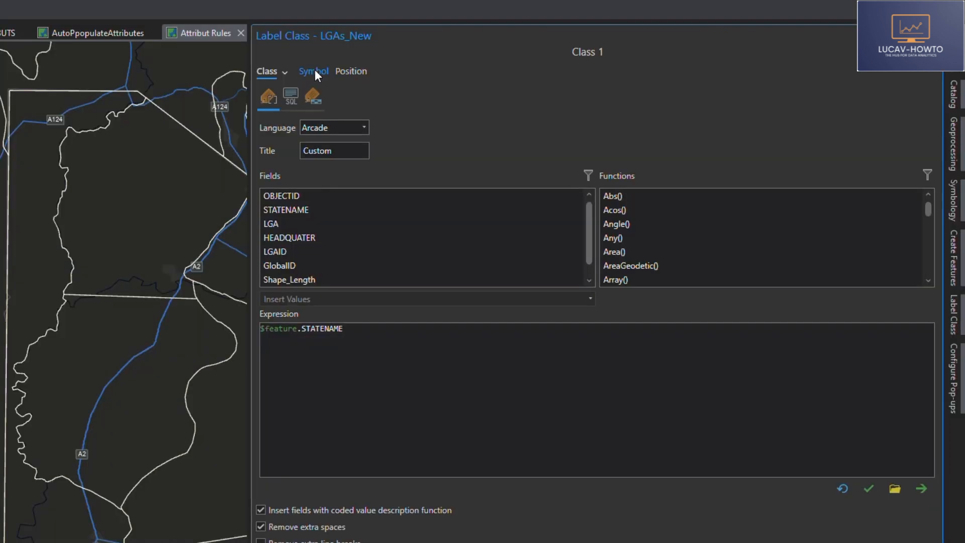
click(495, 130)
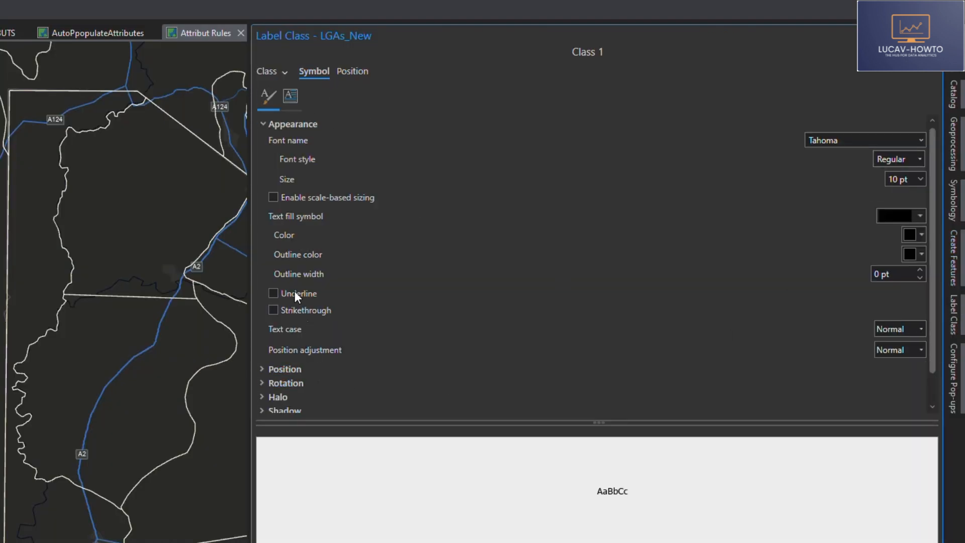
click(921, 235)
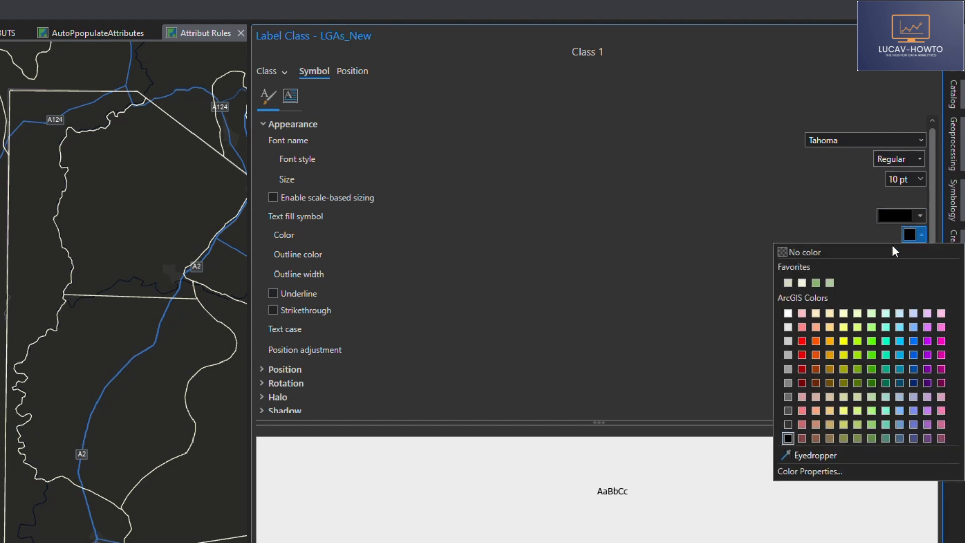
click(802, 282)
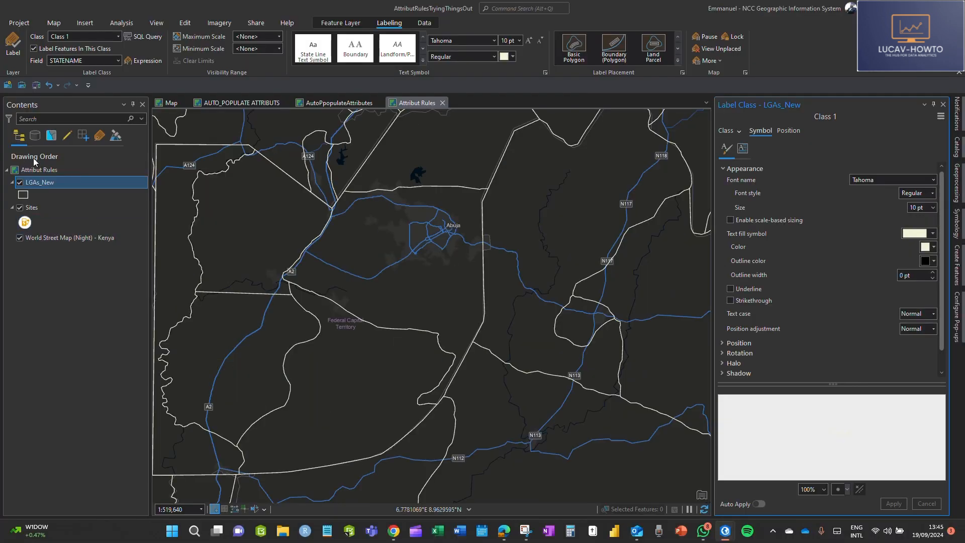
Turn on labels for the LGAs_New layer and use the LGA field as the label field.
right_click(49, 183)
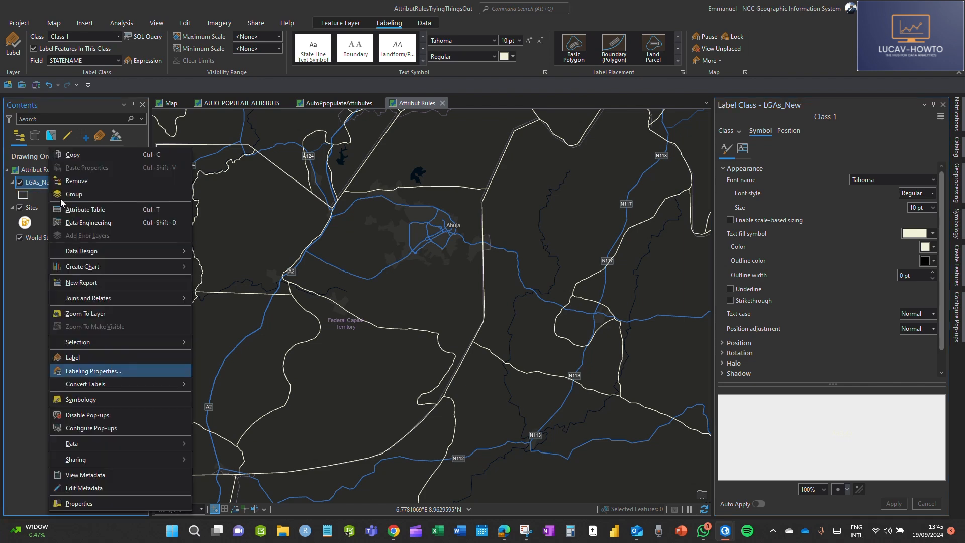
click(73, 357)
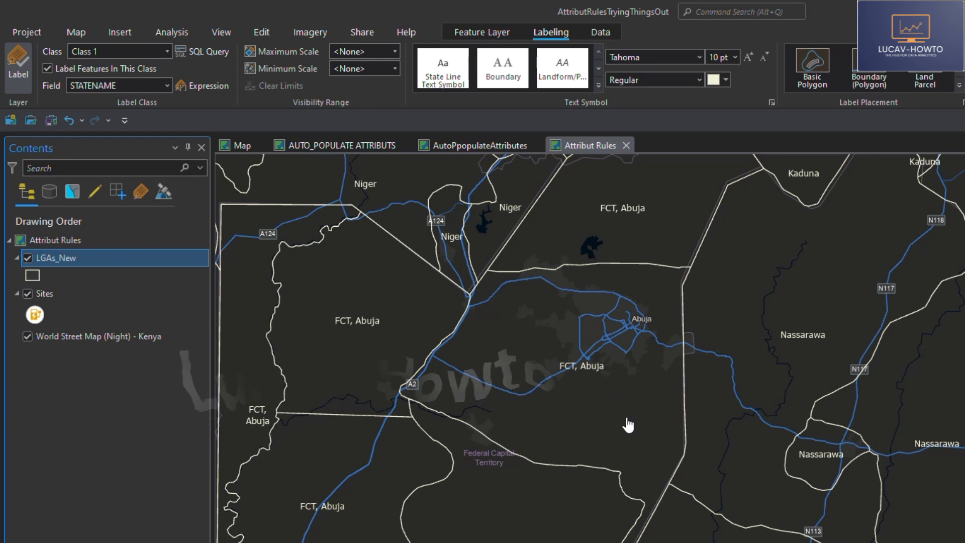
click(167, 85)
click(94, 122)
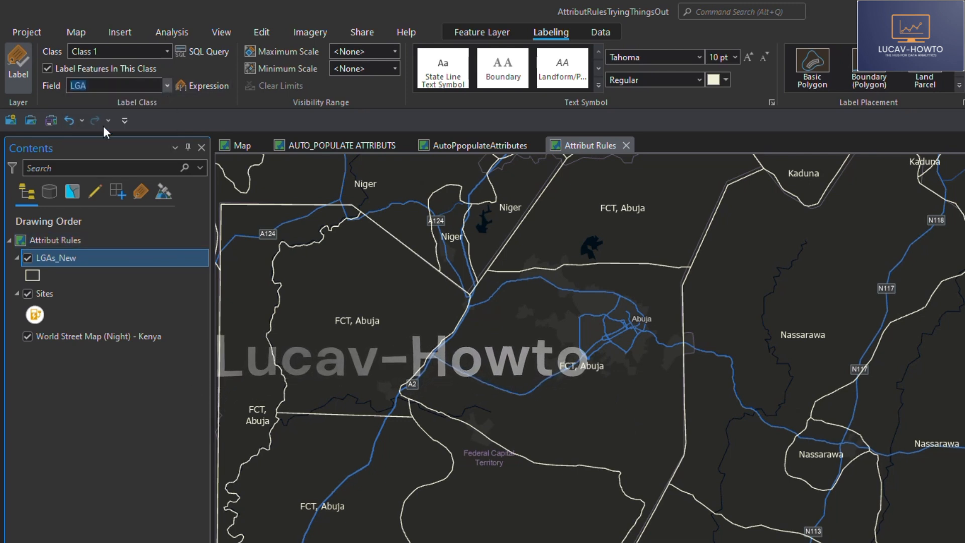
drag(583, 439, 758, 453)
drag(857, 405, 848, 452)
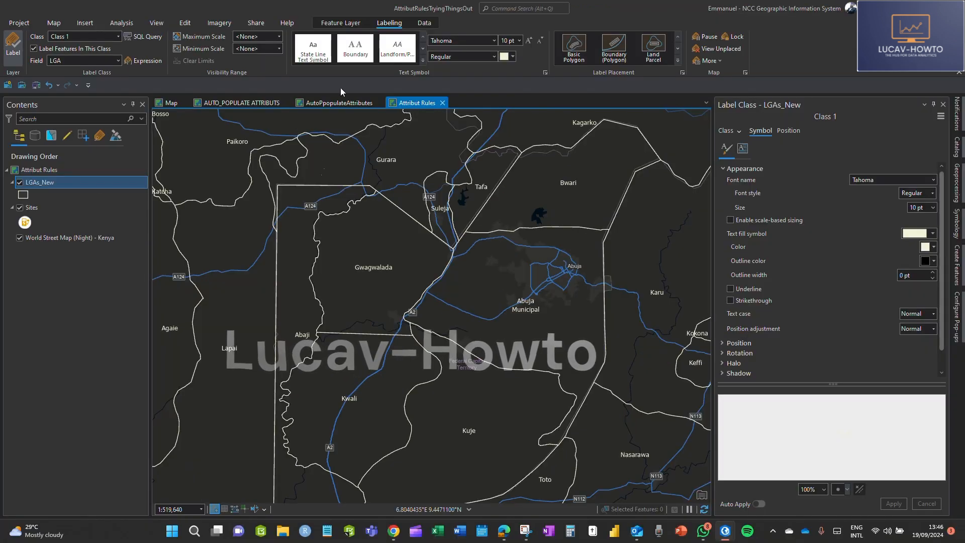
Check the AR_Tutorials geodatabase in the project, and find and open the Create Database Sequence geoprocessing tool.
click(957, 146)
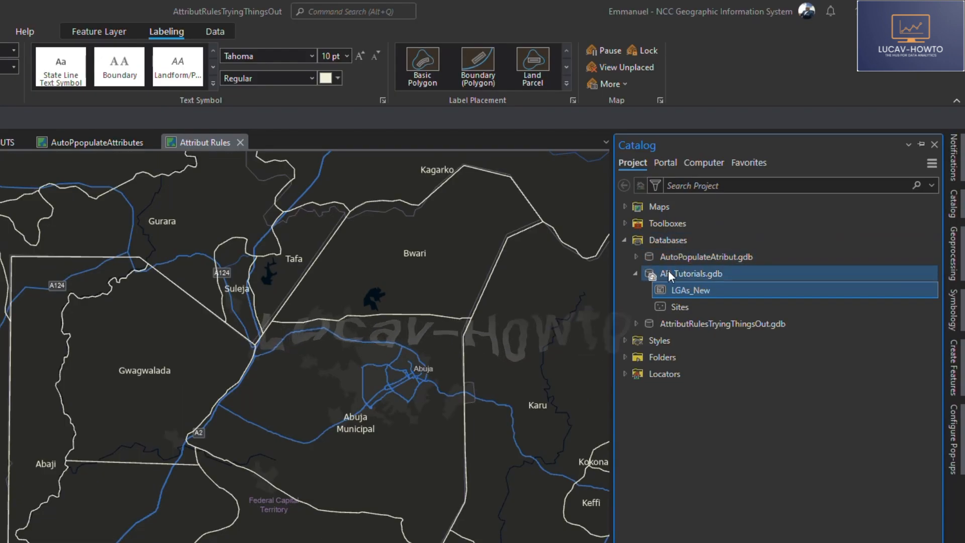
mouse_move(671, 270)
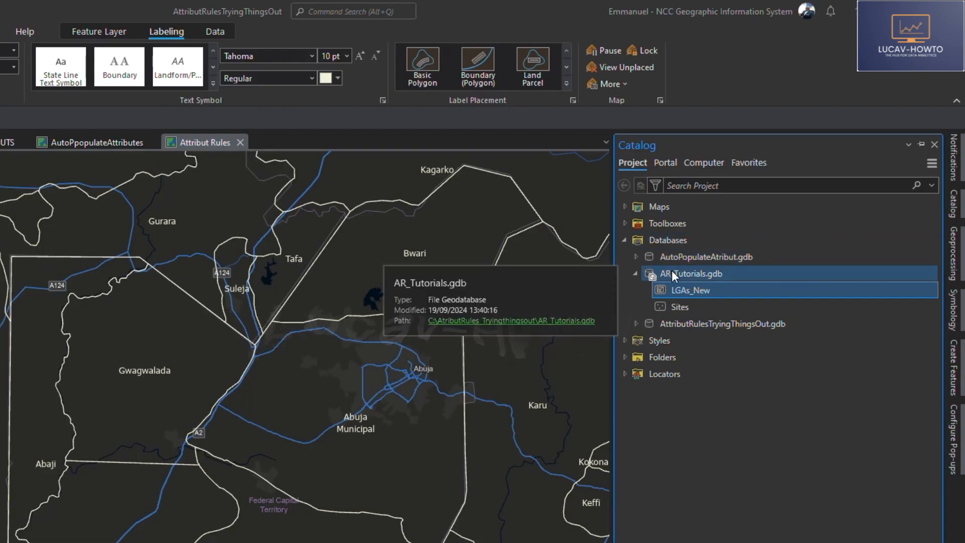
click(956, 246)
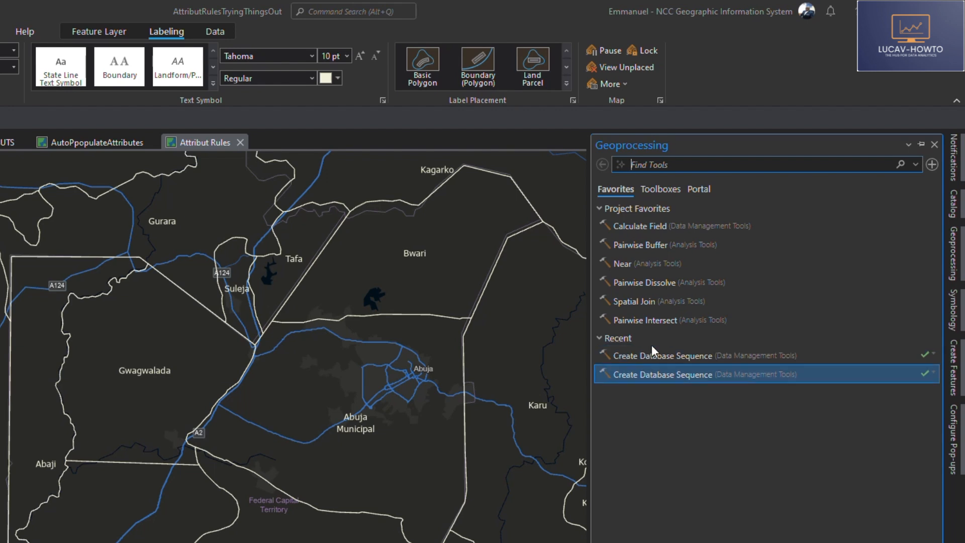
text(cre)
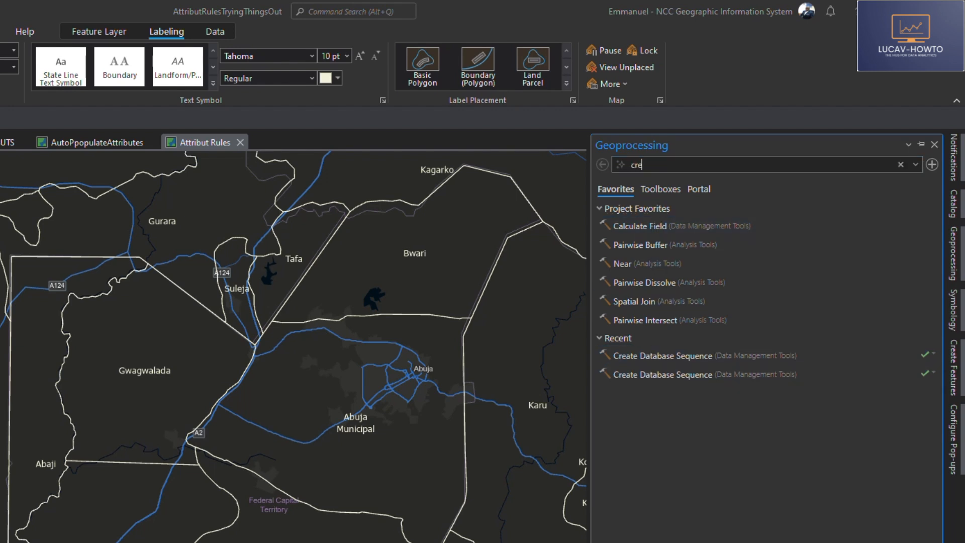
text(ate dat)
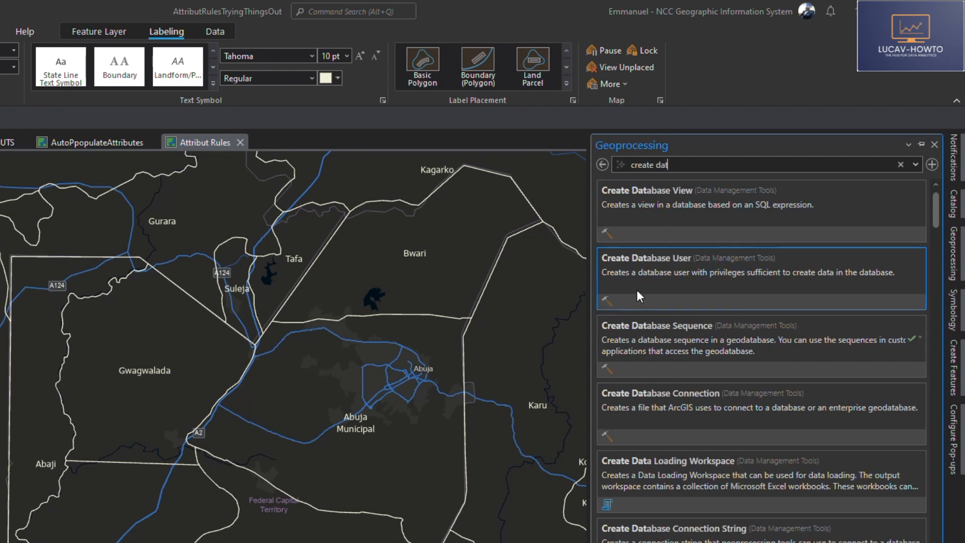
click(667, 335)
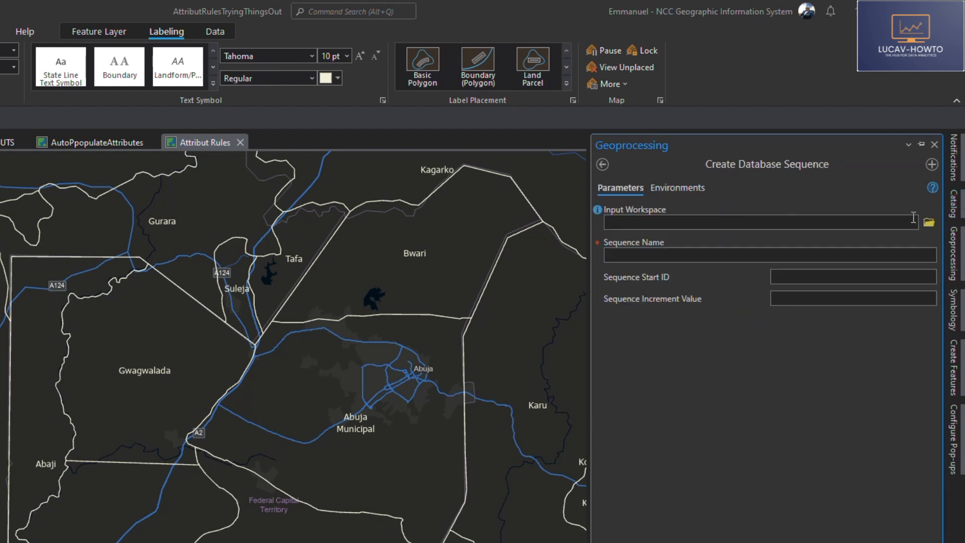
Set the input workspace of the database sequence to AR_Tutorials.gdb, refreshing the project home folder listing to find it.
click(705, 220)
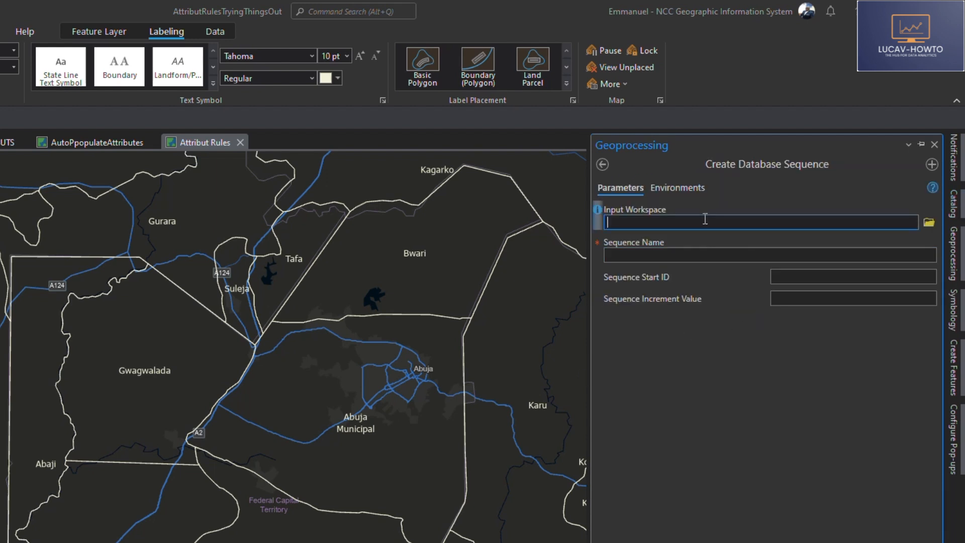
click(927, 222)
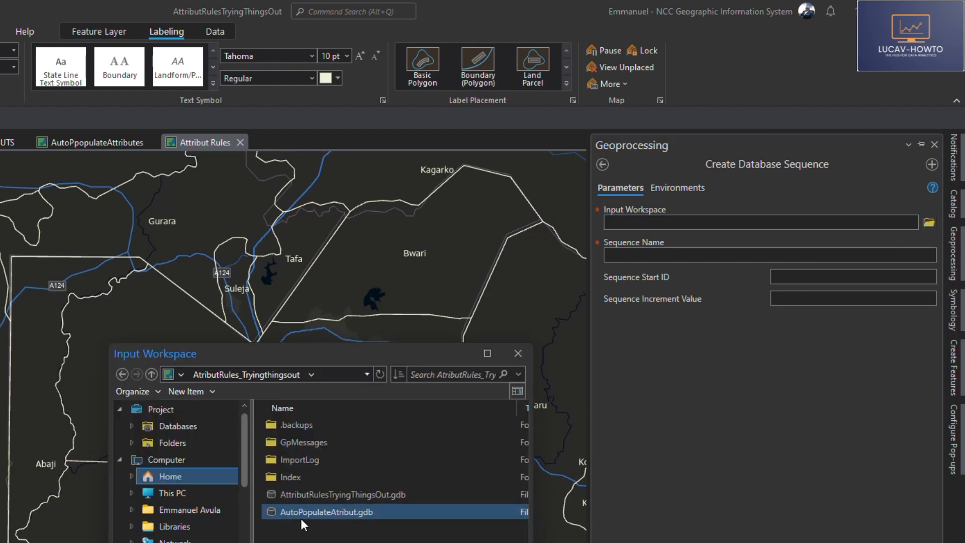
right_click(454, 475)
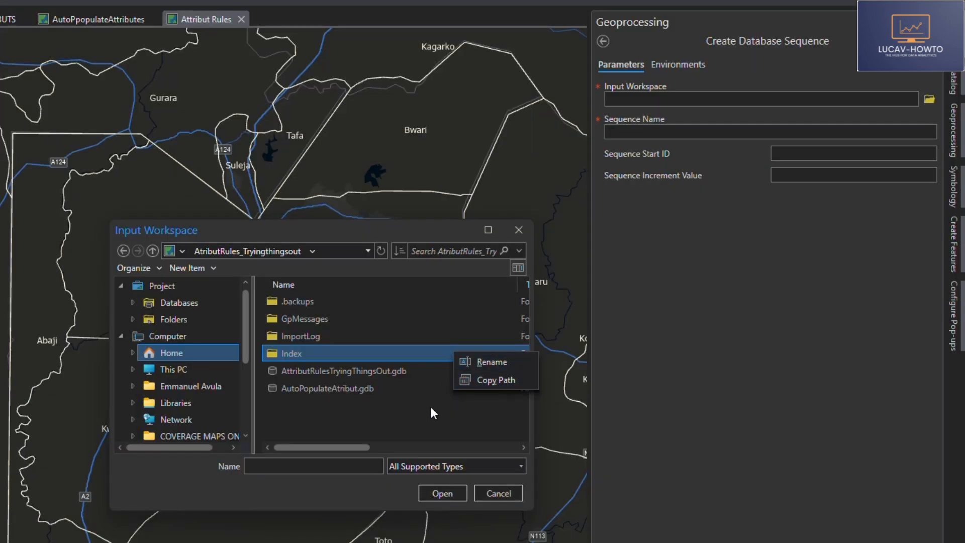
click(386, 425)
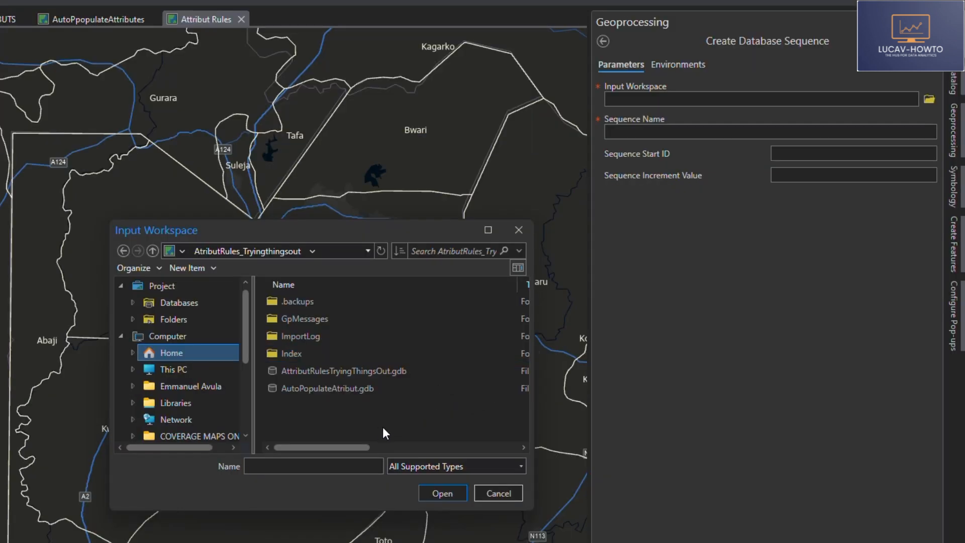
right_click(382, 427)
click(427, 492)
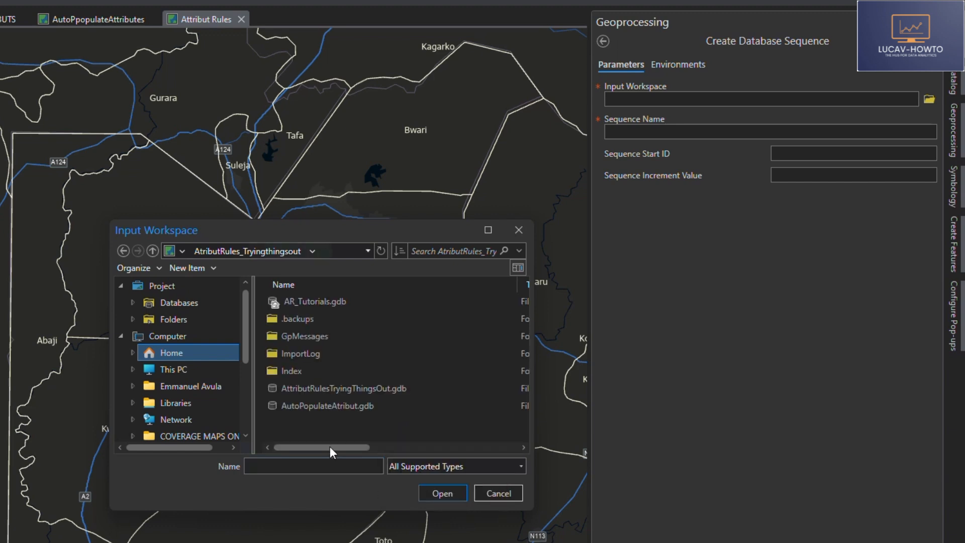
click(295, 300)
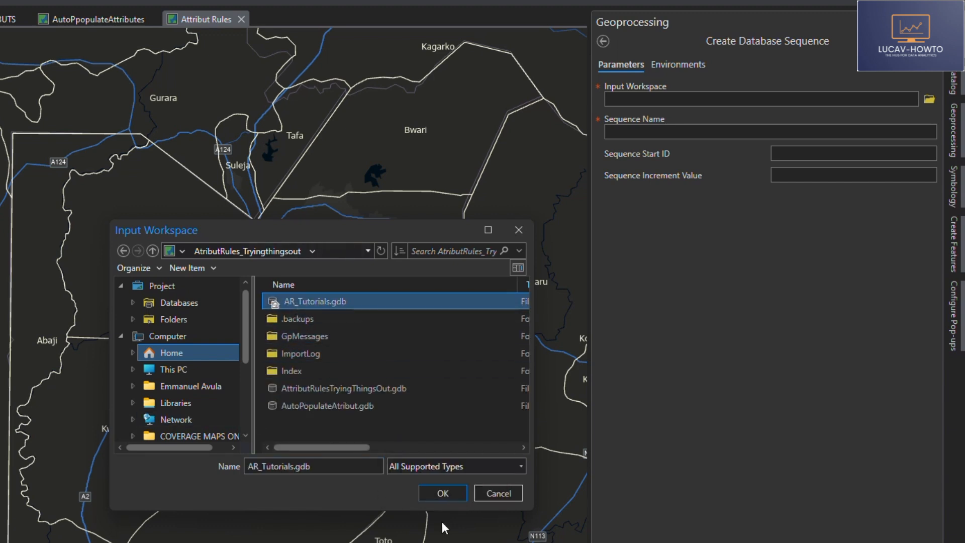
click(442, 494)
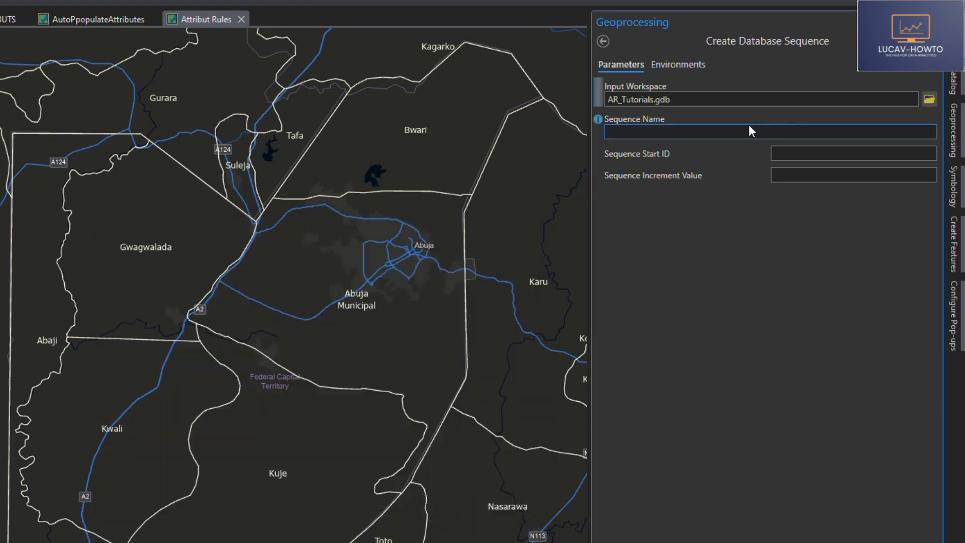
Name the database sequence MyIDs and set both its start ID and increment value to 1.
click(660, 133)
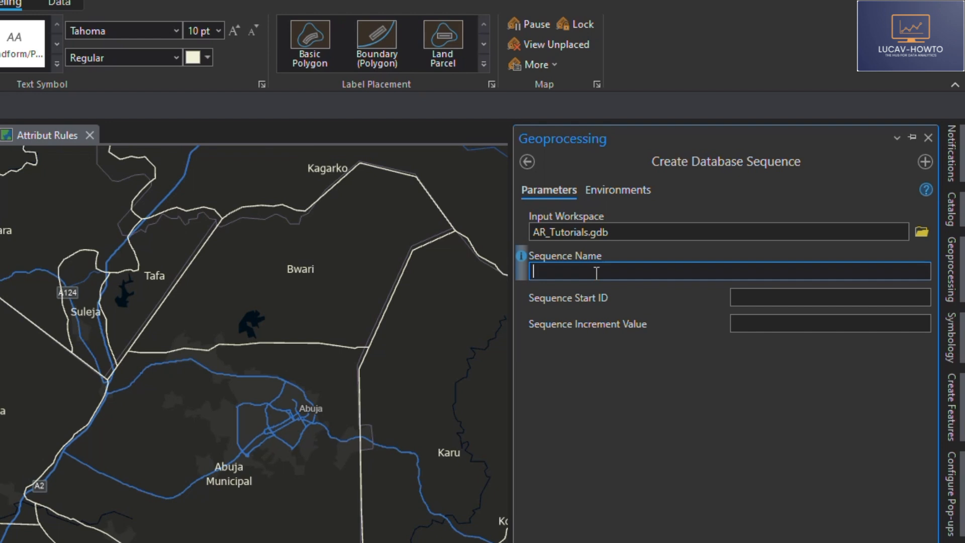
text(MyIDs)
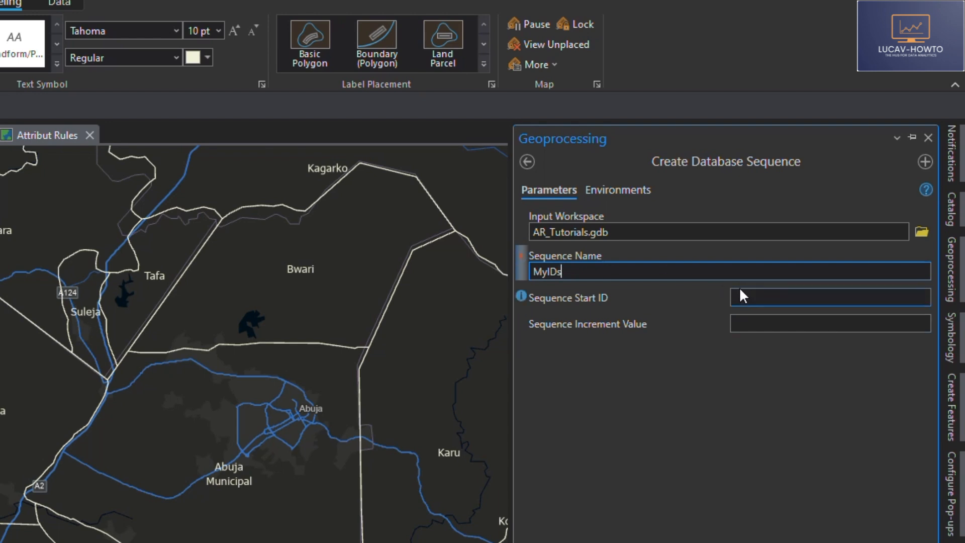
click(752, 294)
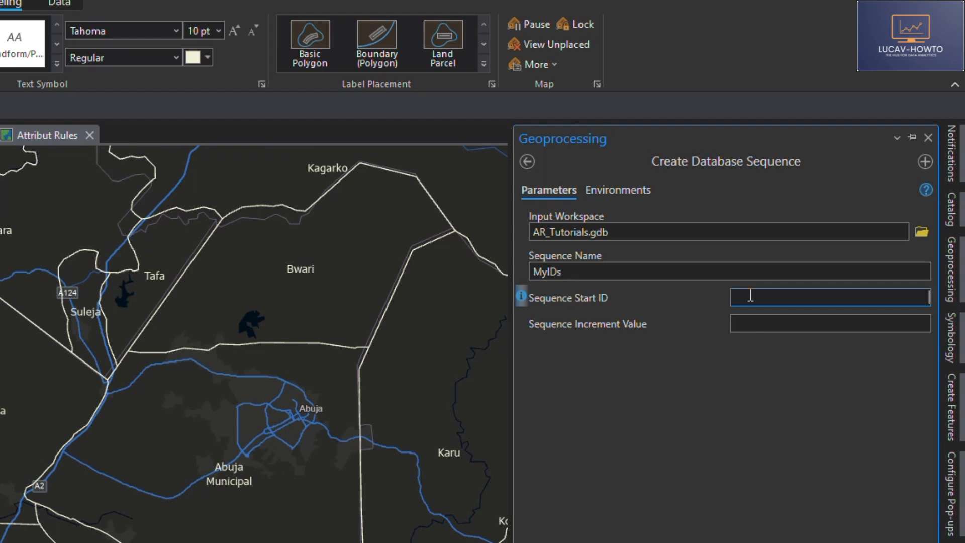
text(1)
click(773, 324)
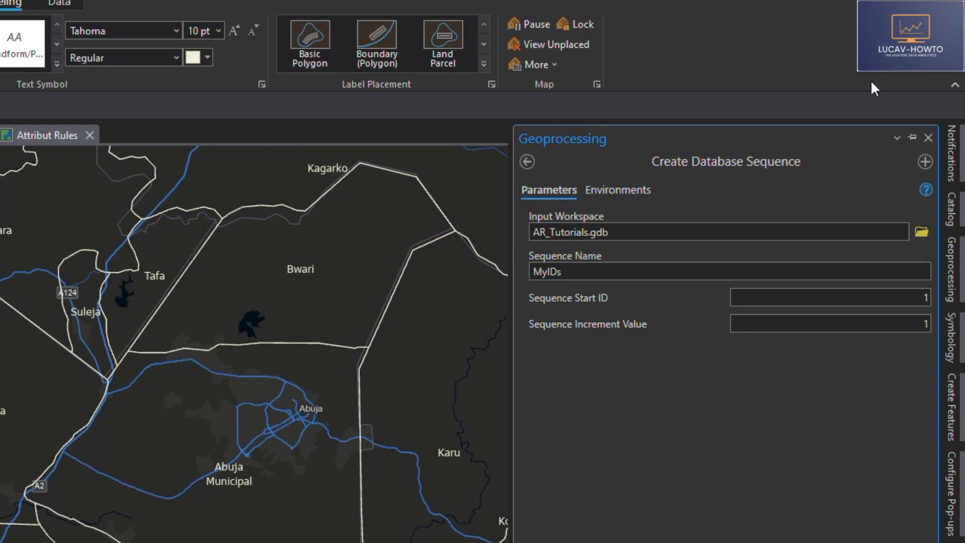
Auto-hide the Geoprocessing and Label Class panes to give the Attribut Rules map the full width.
click(912, 137)
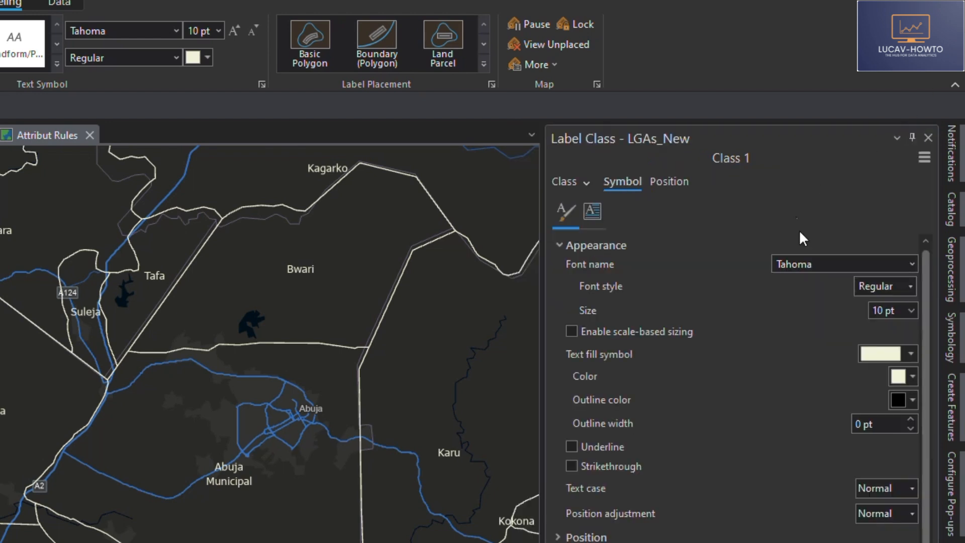
click(912, 137)
click(913, 134)
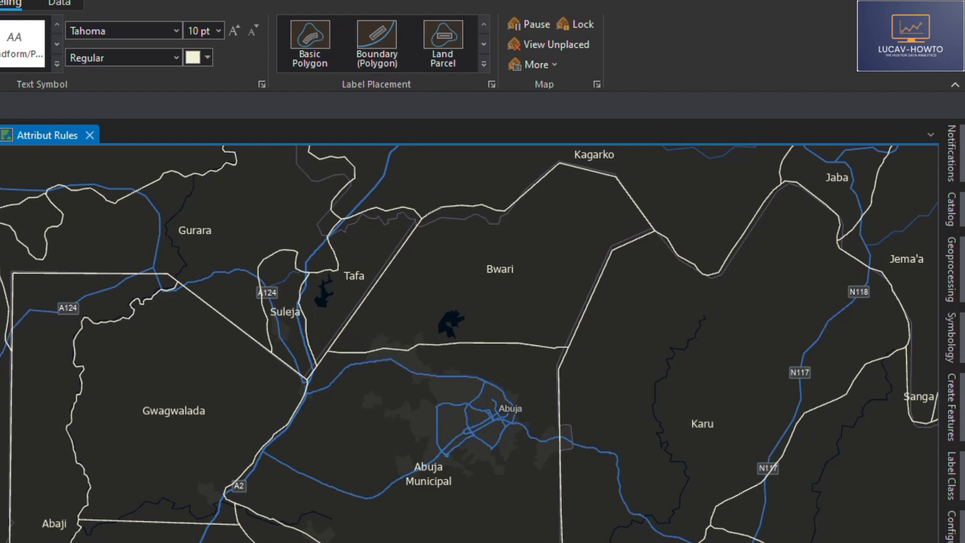
scroll(198, 451, down, 5)
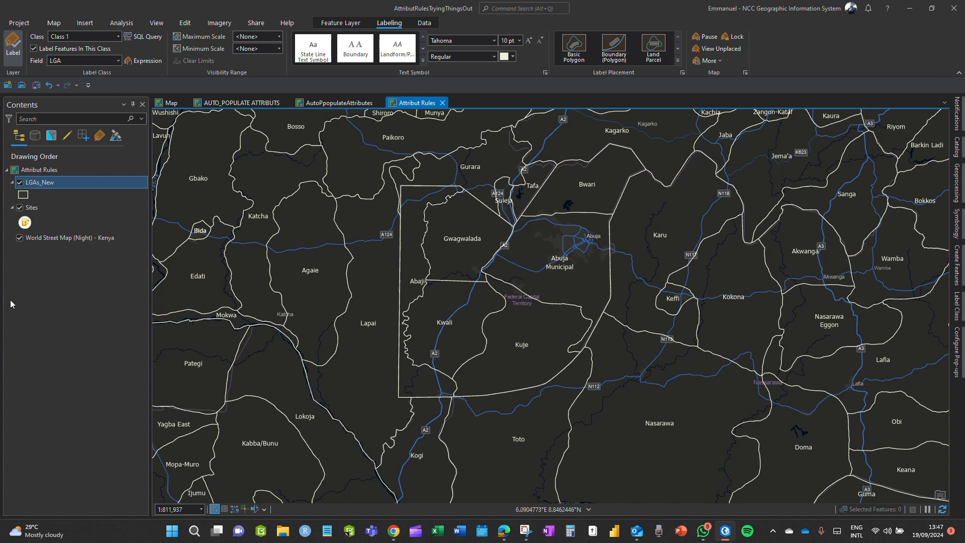
Open the attribute table of the Sites layer to examine its fields.
ctrl+click(36, 207)
click(36, 210)
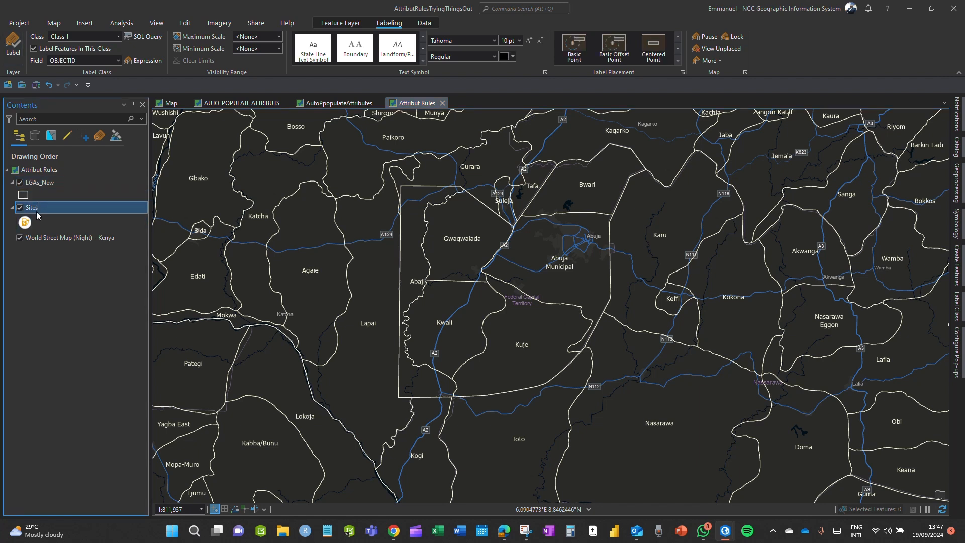
right_click(37, 206)
click(60, 208)
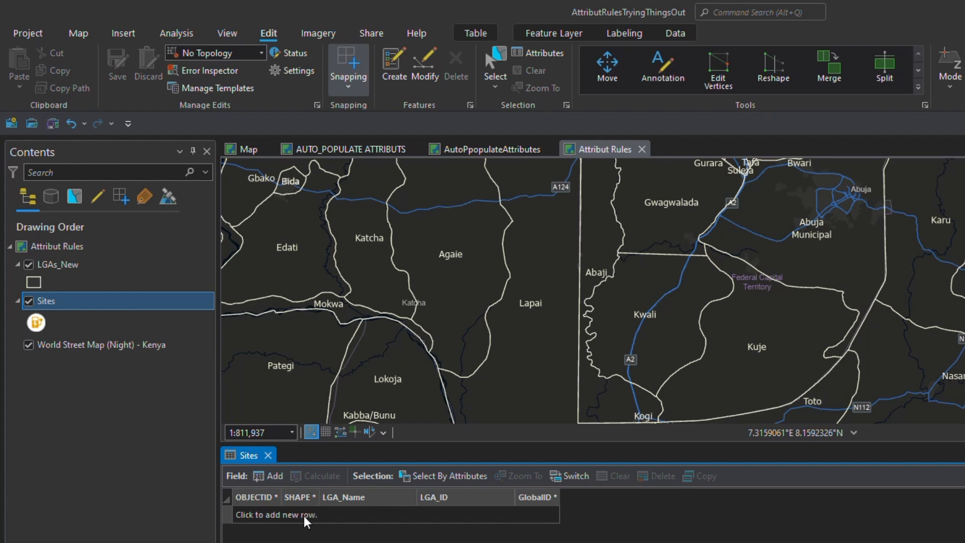
Open the LGAs_New attribute table and highlight its LGA and LGAID fields for examination.
right_click(57, 263)
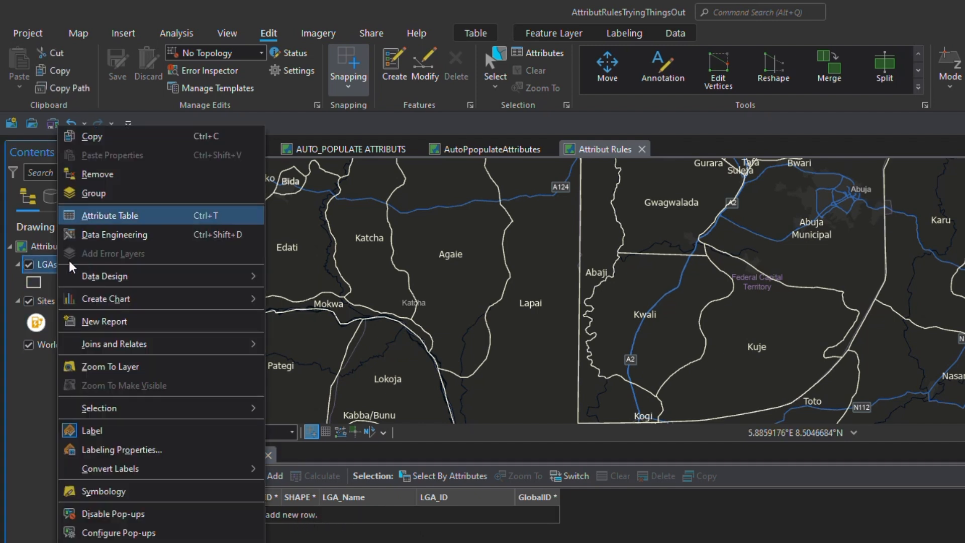
click(109, 216)
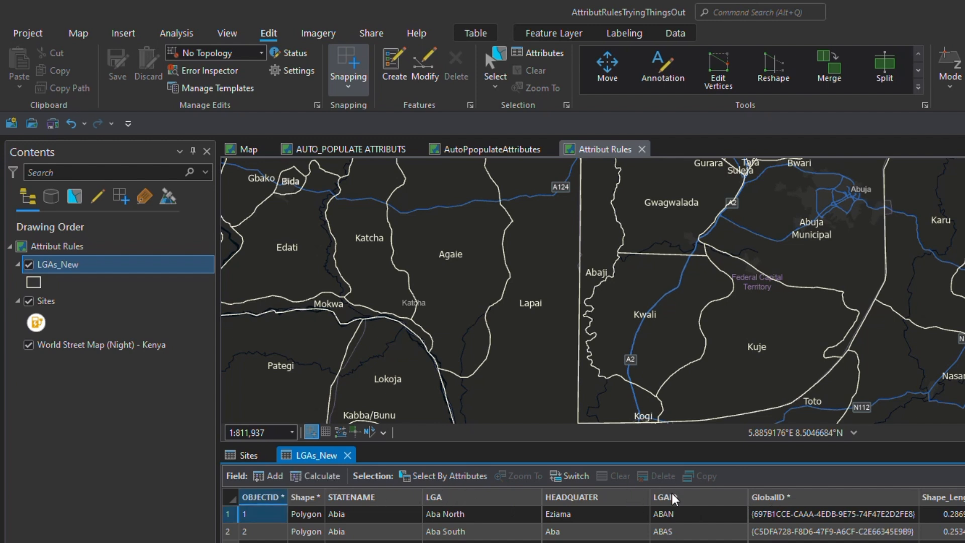
click(439, 502)
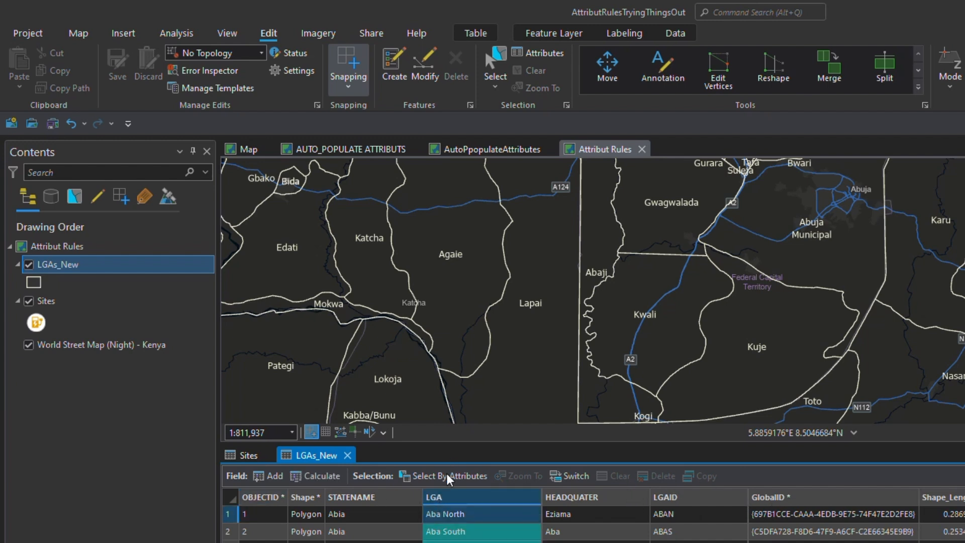
click(681, 500)
Open the attribute rules view for the Sites layer.
click(56, 302)
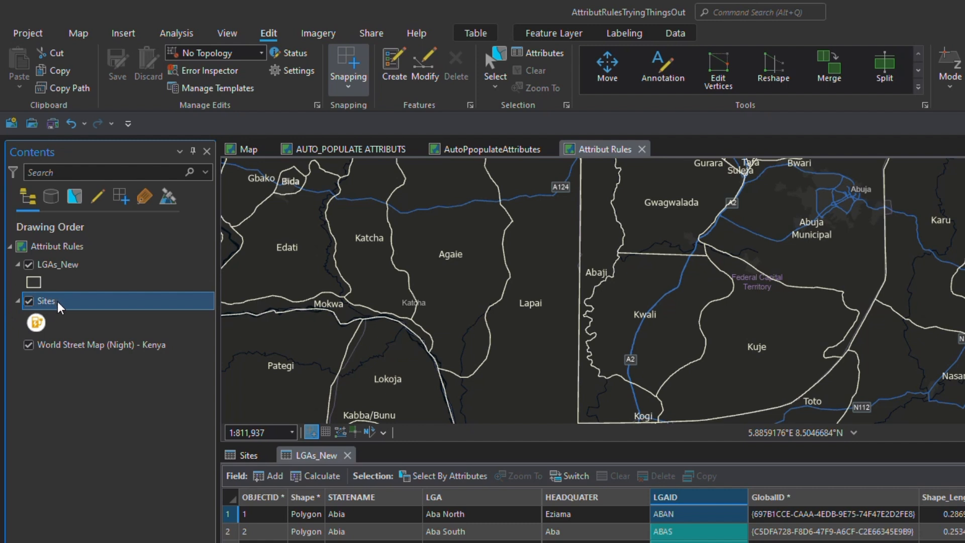
right_click(76, 302)
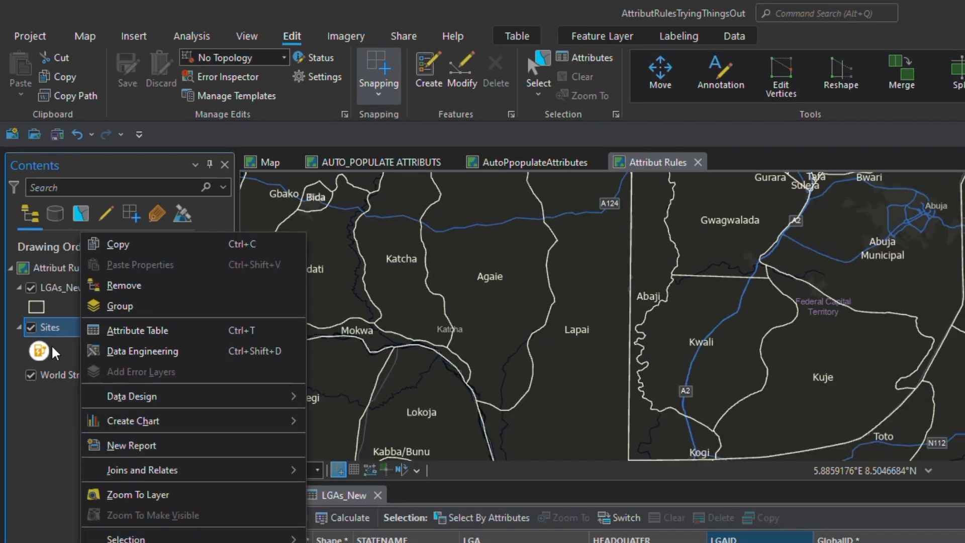
mouse_move(203, 399)
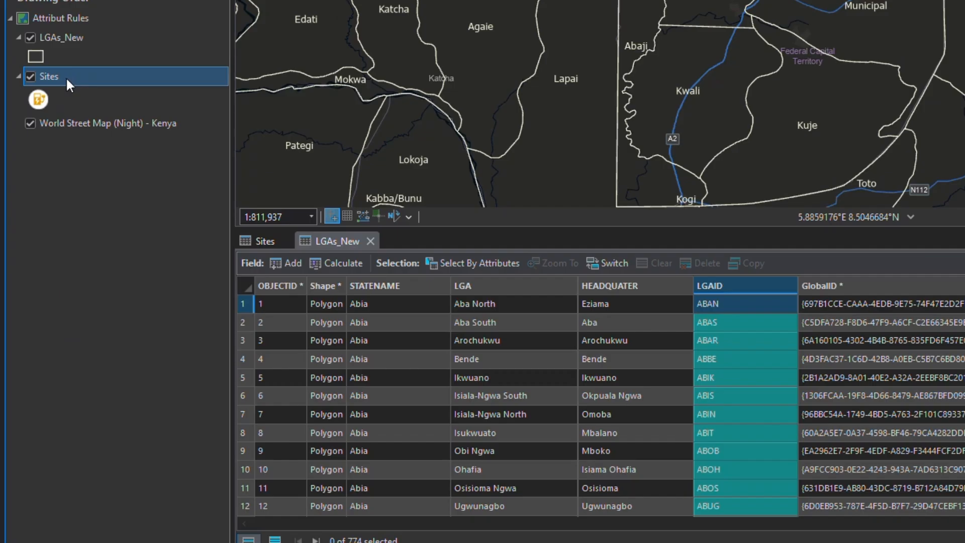
right_click(65, 77)
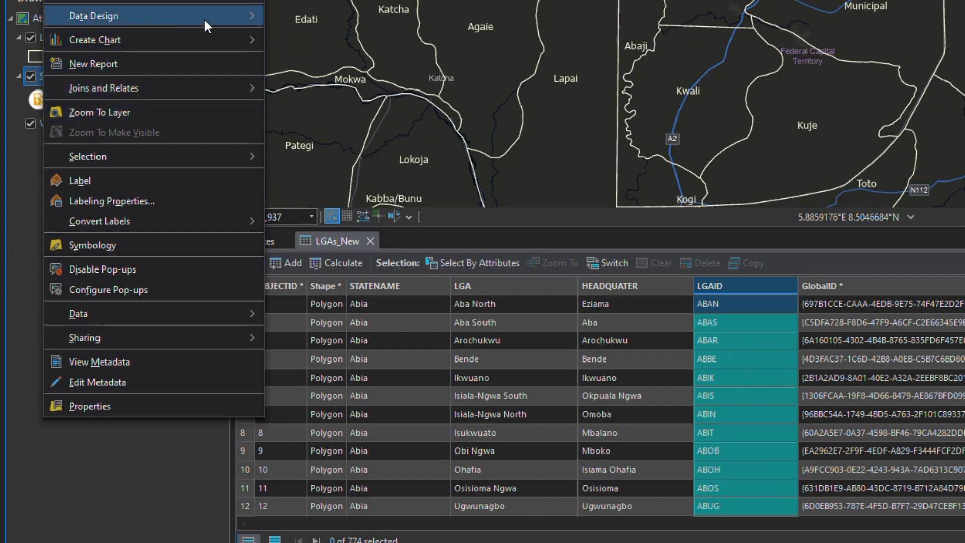
mouse_move(207, 15)
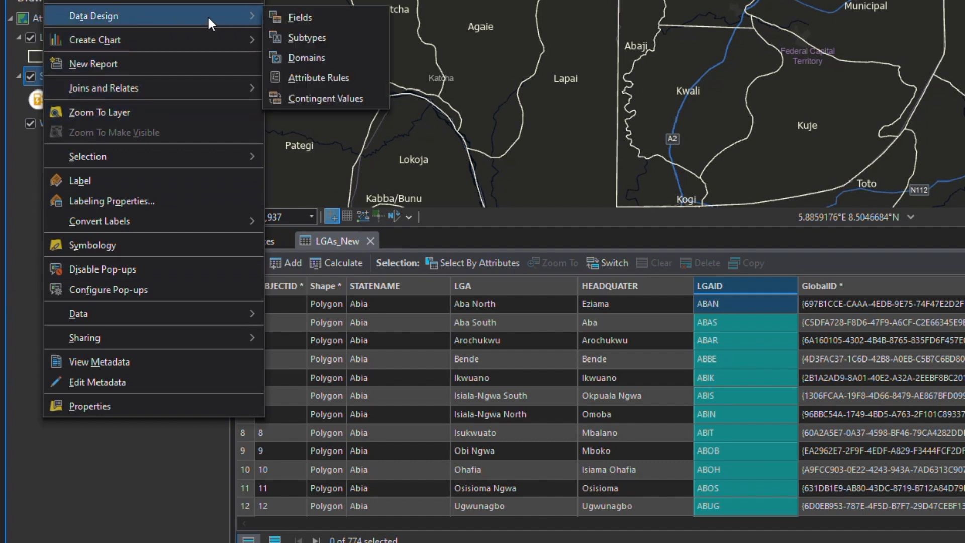
click(308, 78)
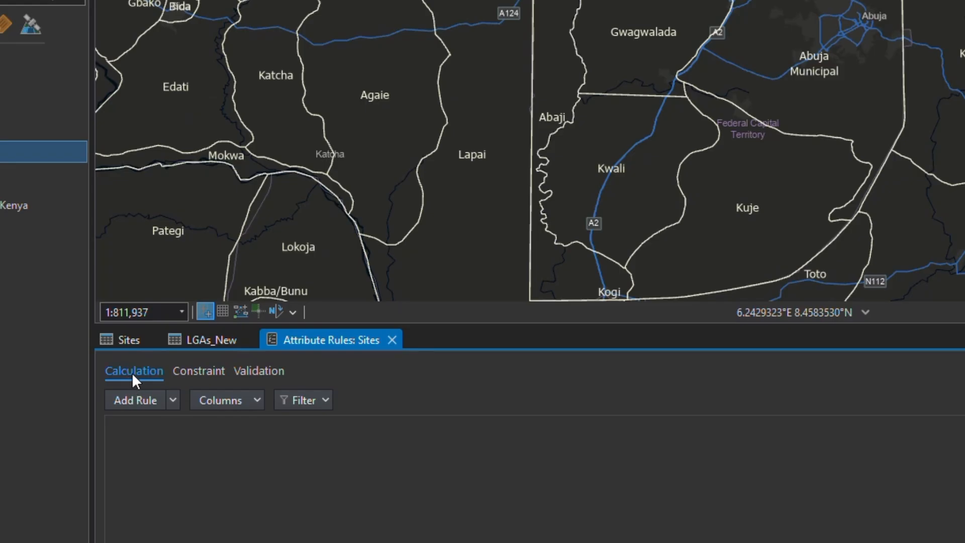
Review the calculation, constraint and validation rule categories for Sites and the kinds of calculation rule offered, returning to the calculation rules.
click(172, 400)
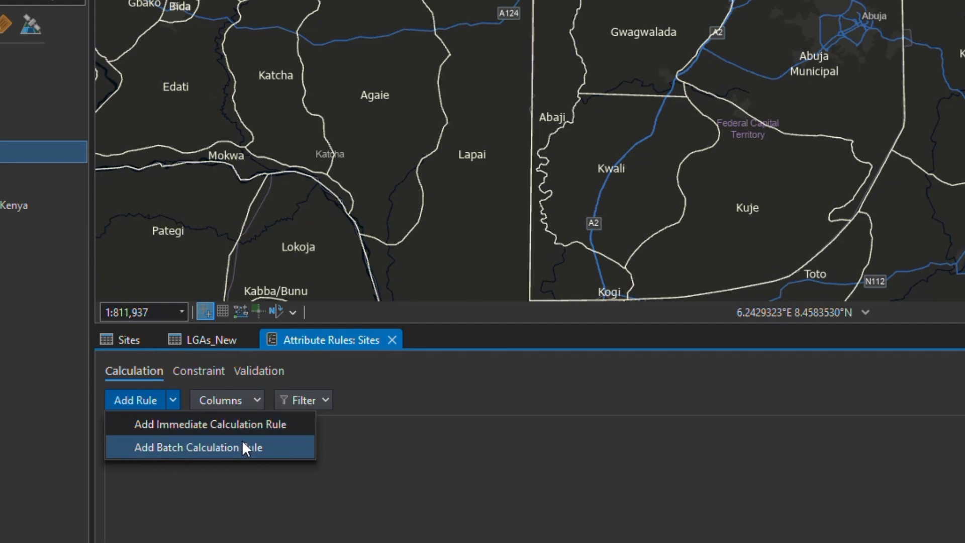
click(199, 369)
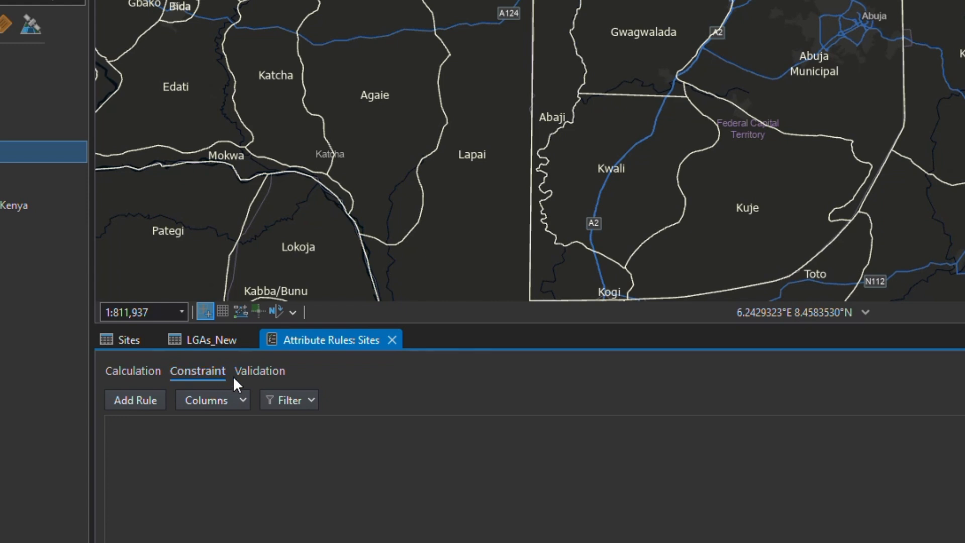
click(267, 370)
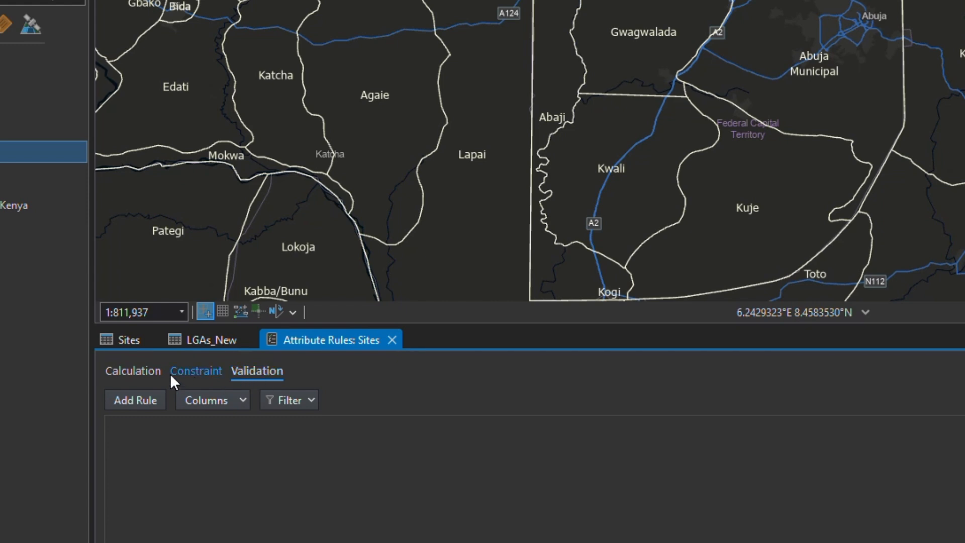
click(135, 371)
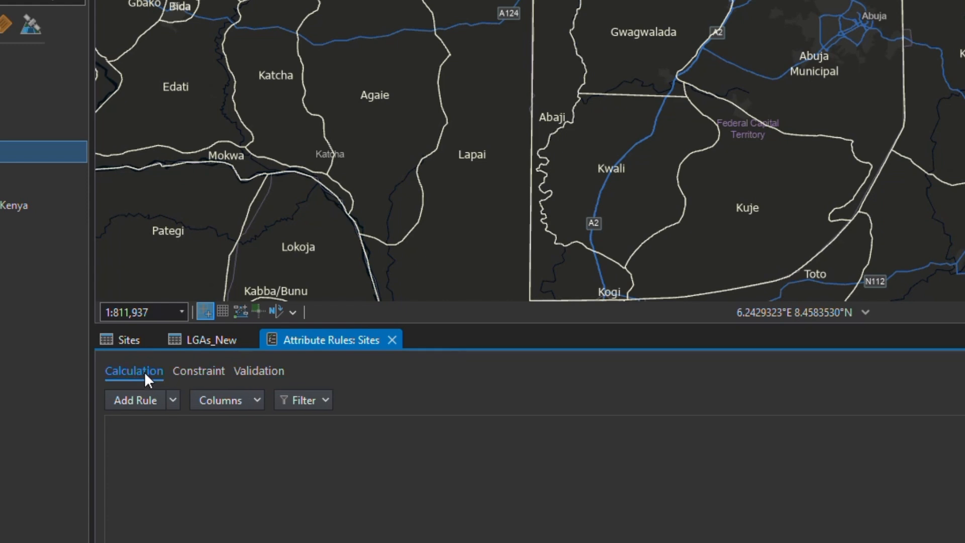
Add an immediate calculation rule to Sites and name it LGANAme.
click(172, 399)
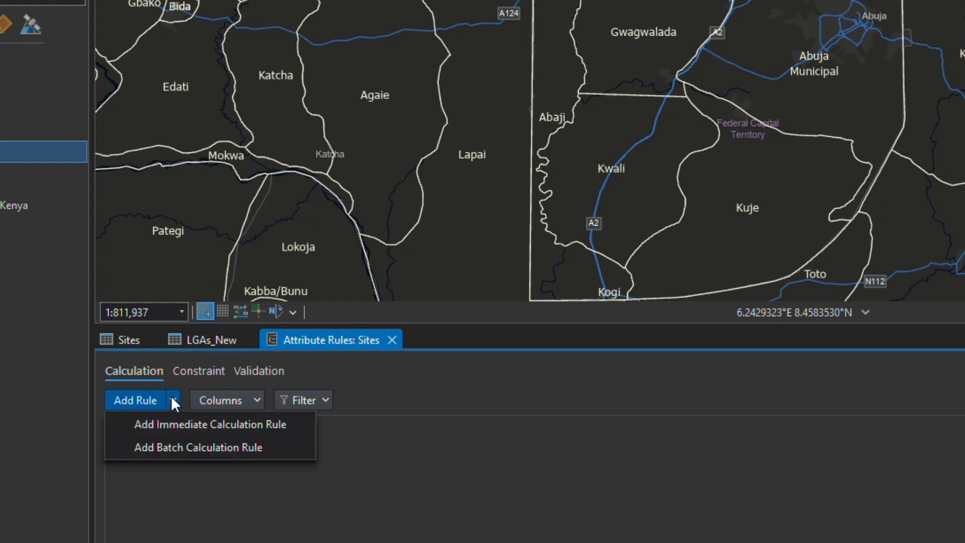
click(165, 424)
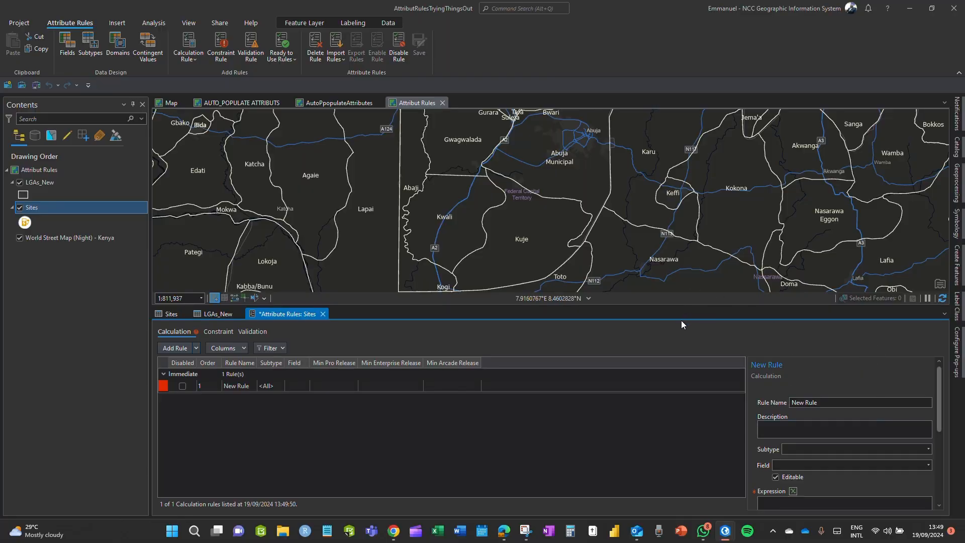
drag(679, 306, 679, 207)
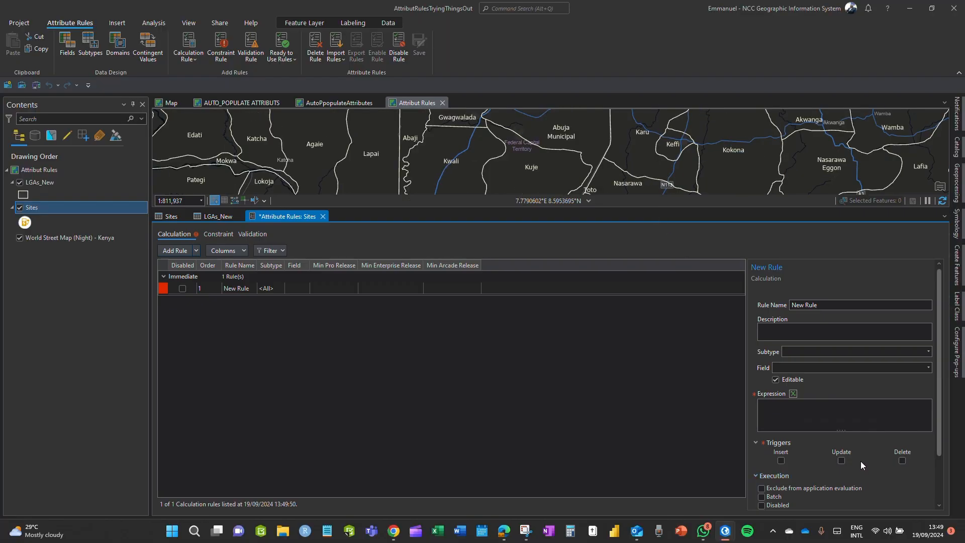
drag(831, 304, 722, 286)
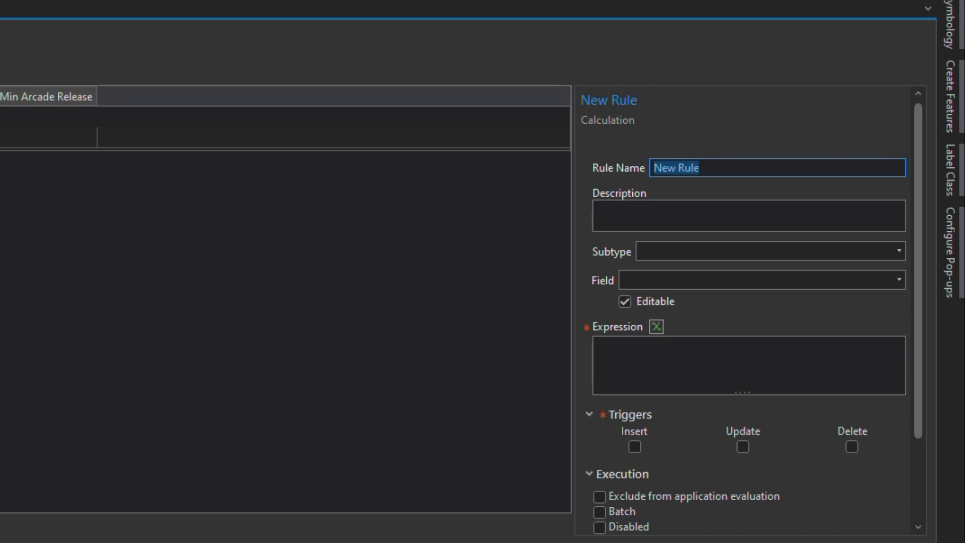
text(LG)
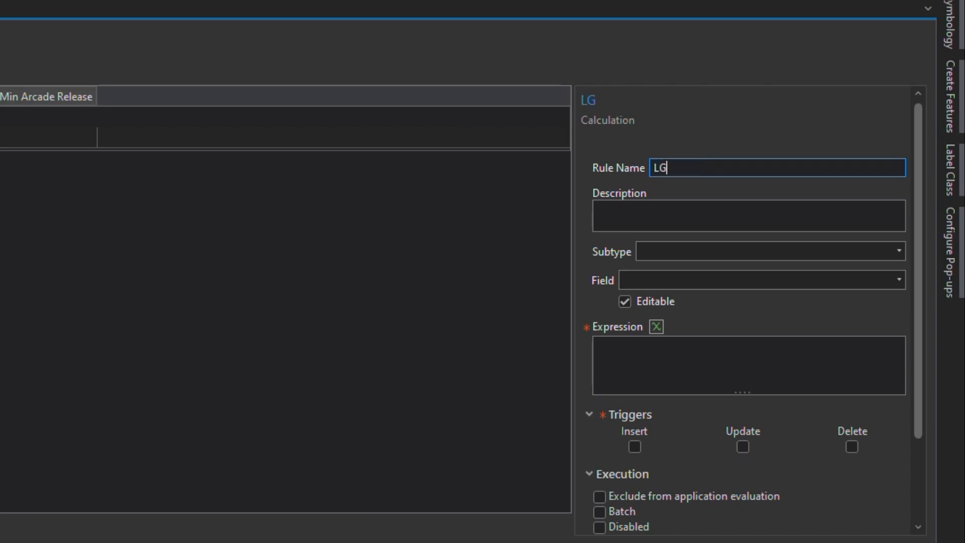
text(ANAme)
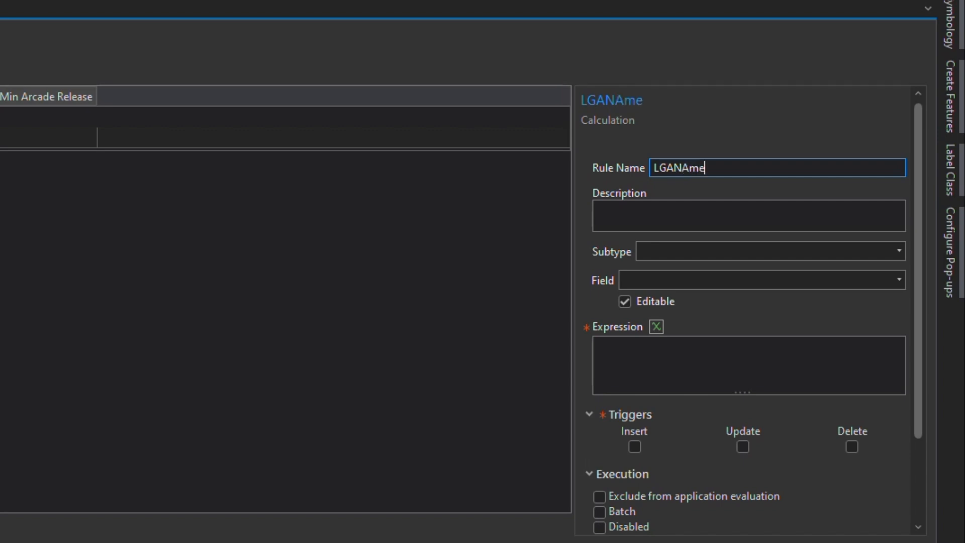
Enter a description for the LGANAme rule starting "This rule will automatically generate LGA Names for".
click(661, 209)
text(Thi s)
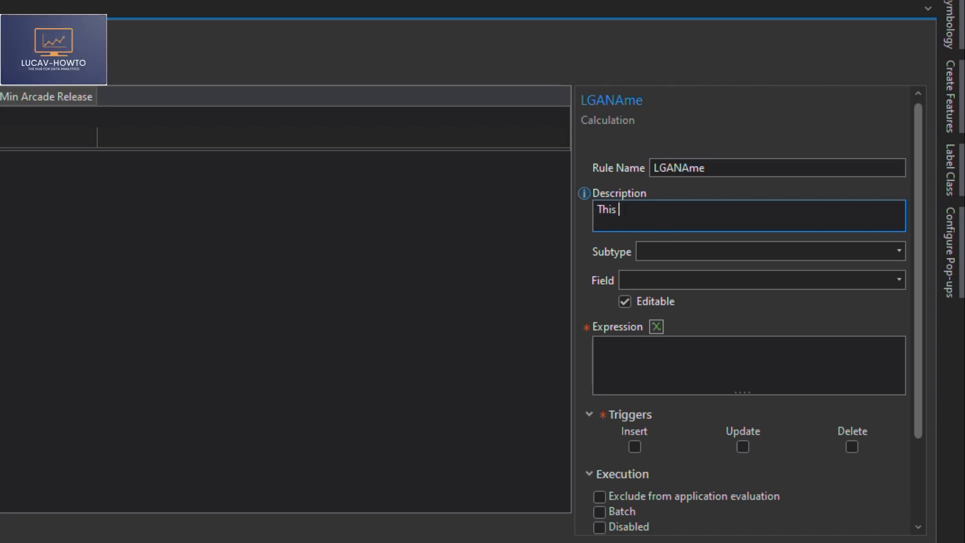
text( rule will automat)
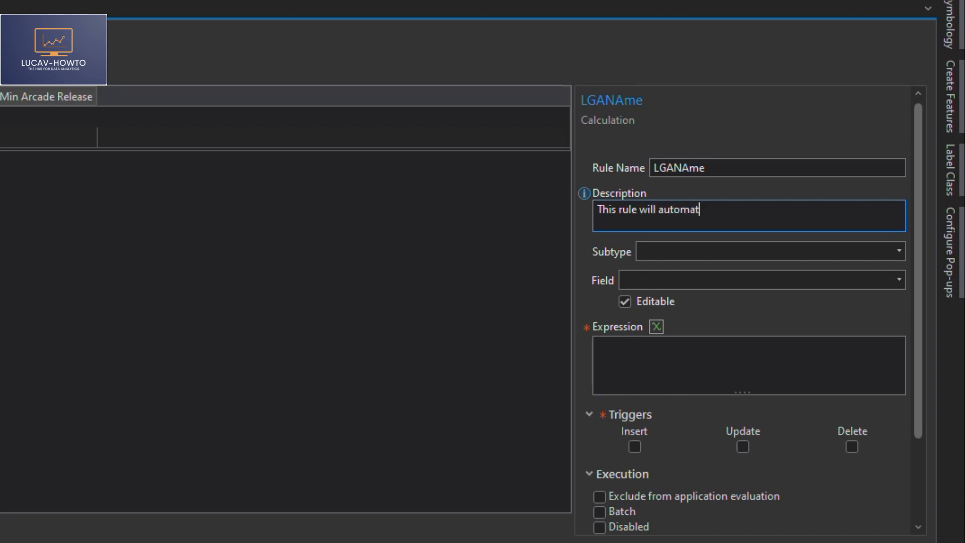
text(ically generate LGA )
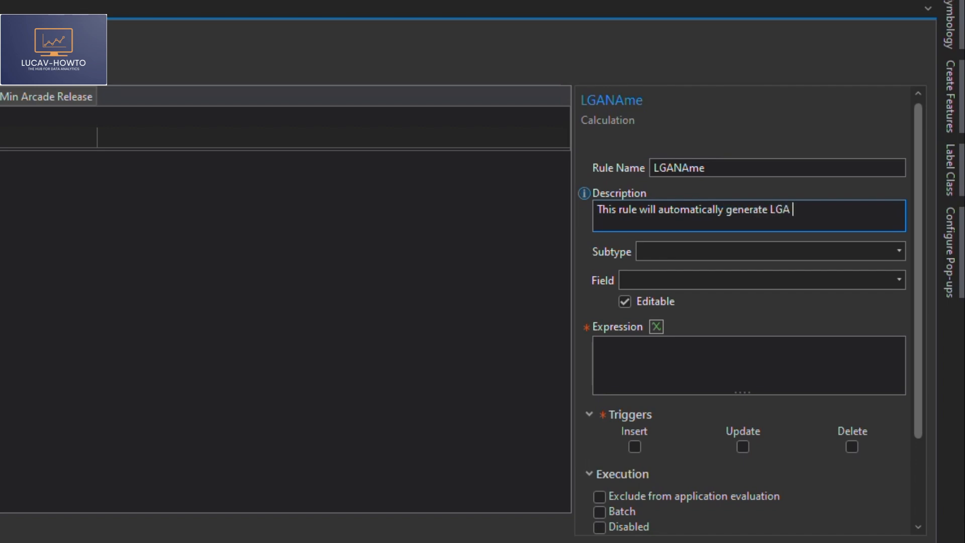
text(Names for ea)
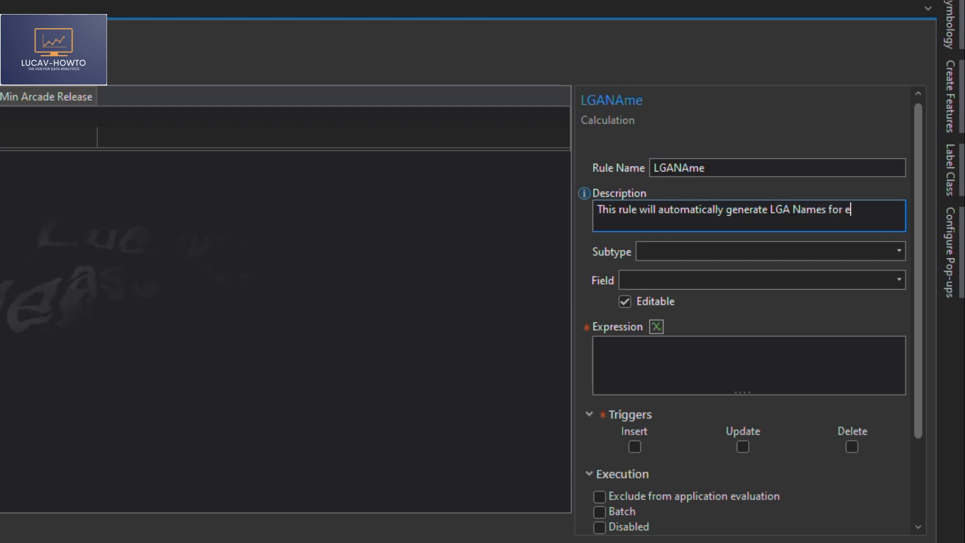